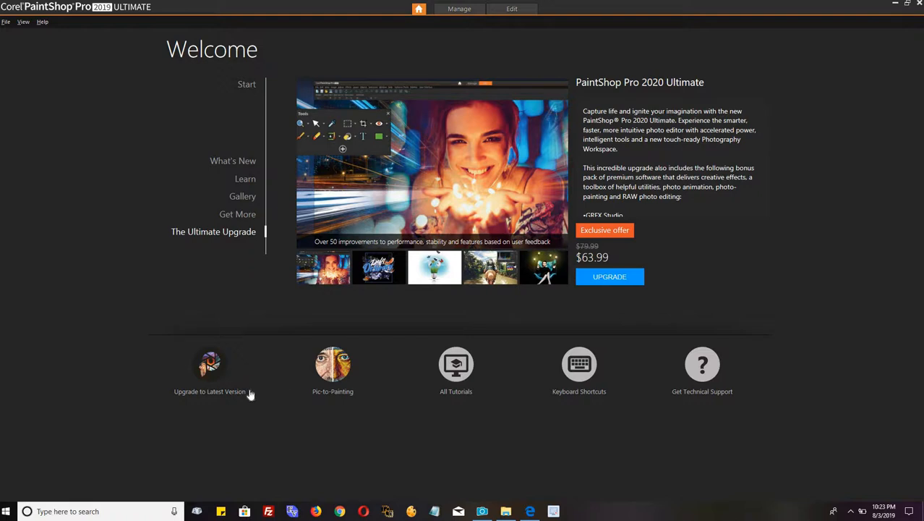
# - Browse the Get More offers on the Welcome screen and return to the Start page
pyautogui.click(250, 220)
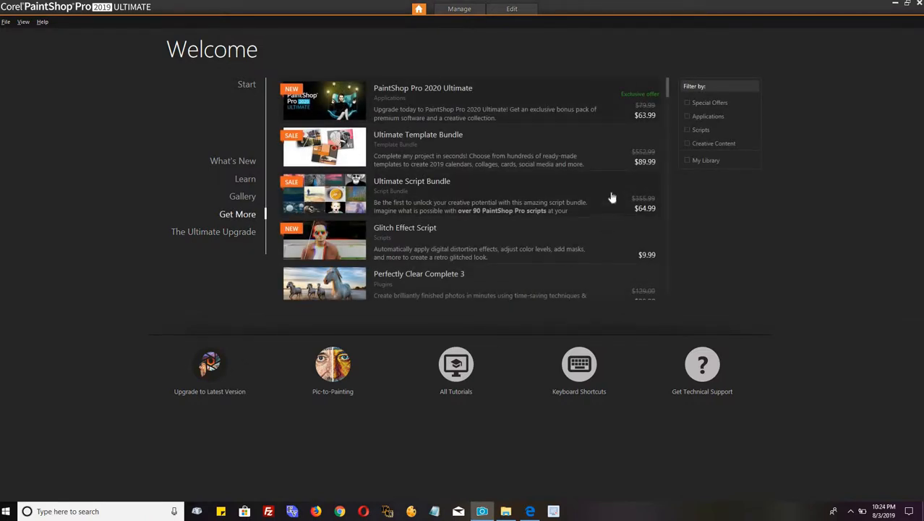
pyautogui.scroll(-10, 638, 92)
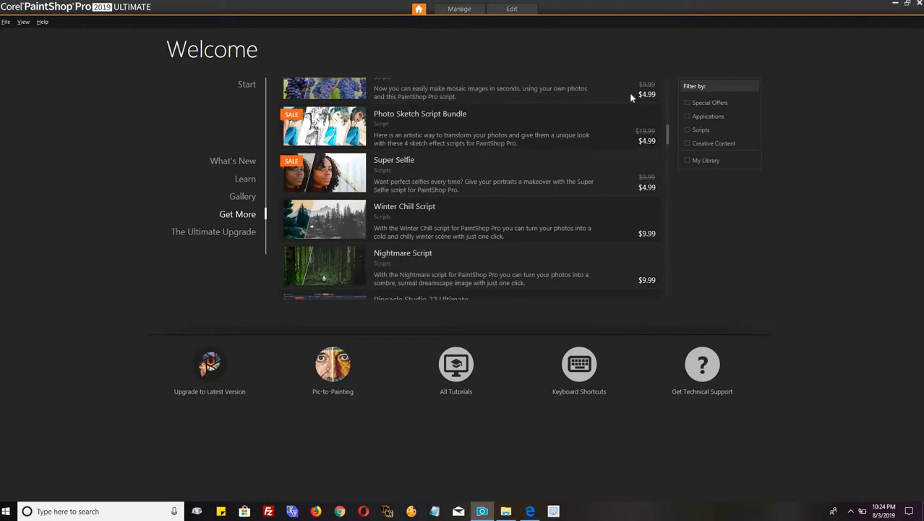
pyautogui.scroll(10, 631, 96)
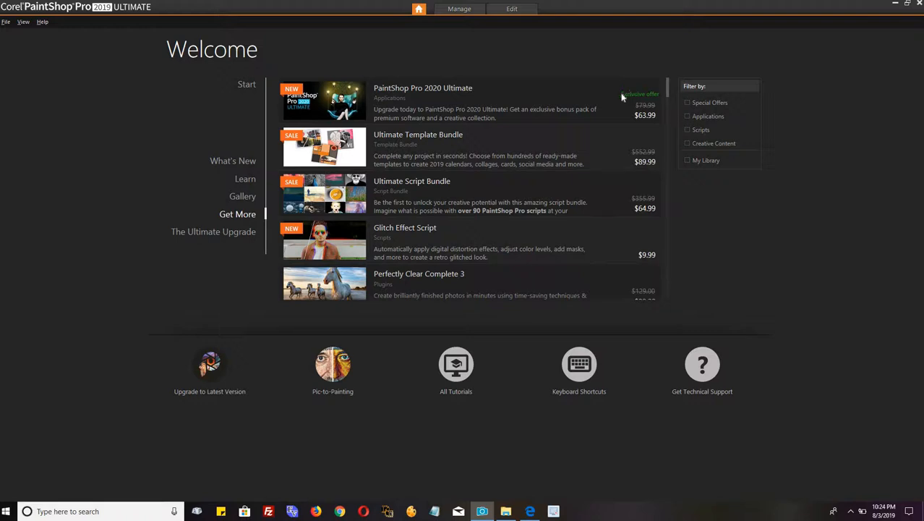
pyautogui.click(246, 84)
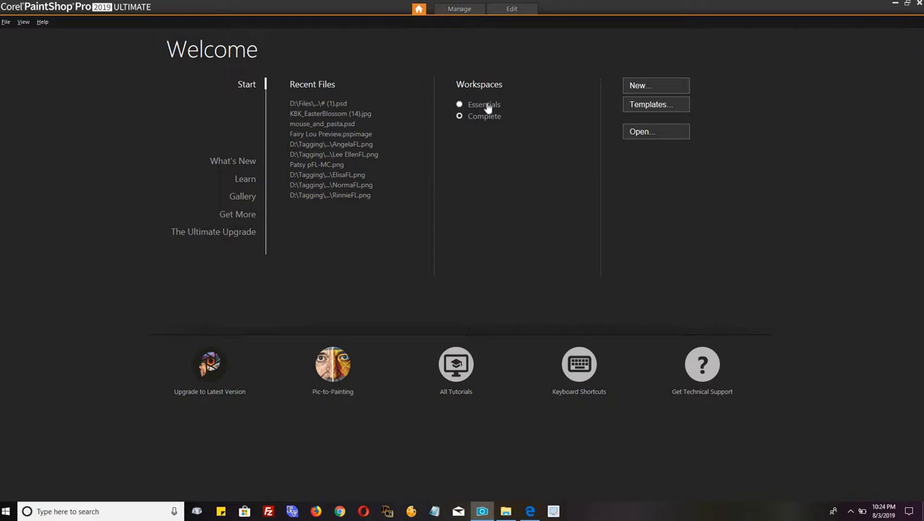
# - Switch to the Edit workspace and page through the Guided Tour to its end
pyautogui.click(512, 9)
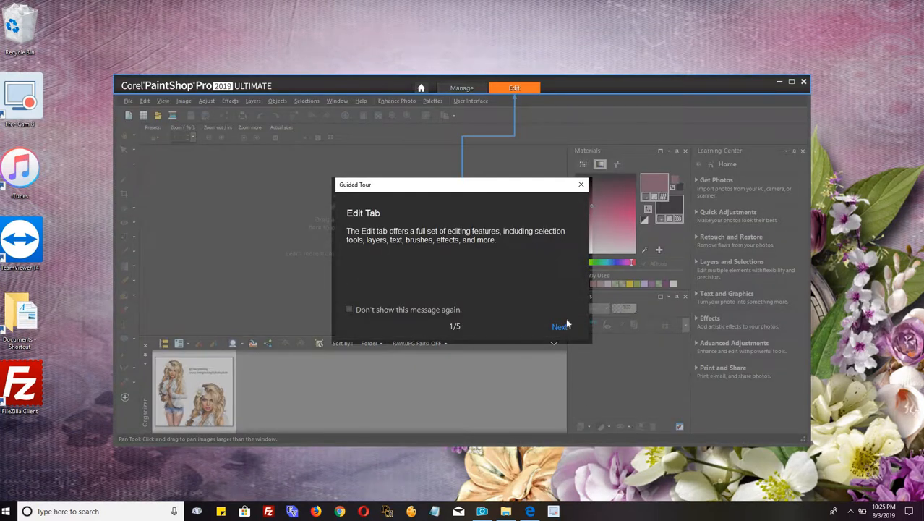
pyautogui.click(560, 327)
pyautogui.click(561, 326)
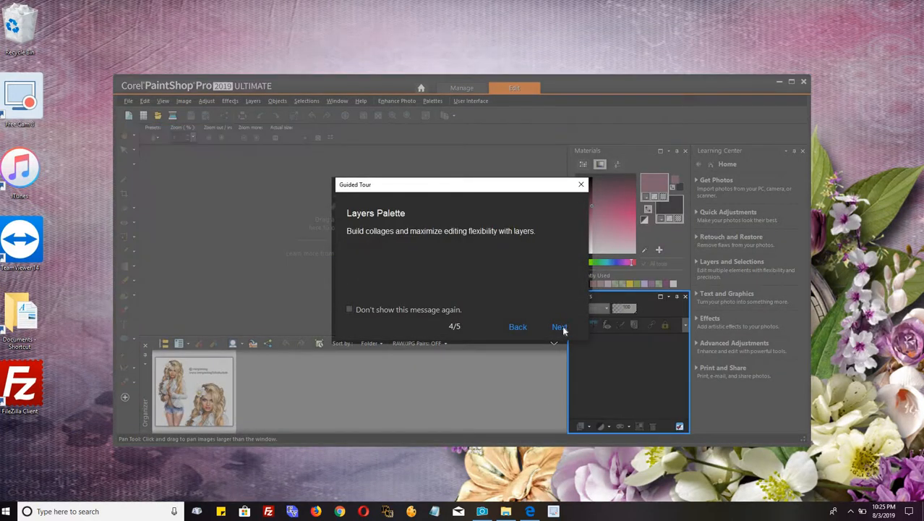
pyautogui.click(561, 327)
pyautogui.click(560, 327)
pyautogui.click(562, 326)
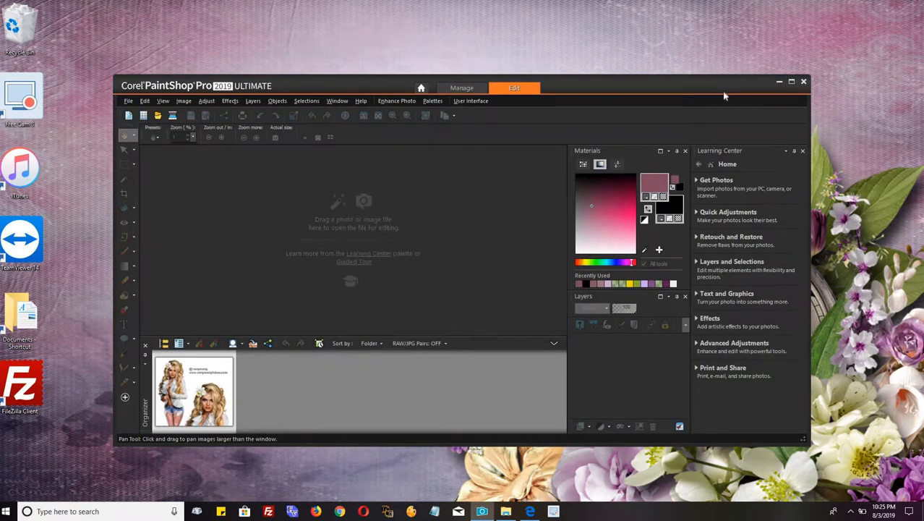
# - Maximize the program window and close the Learning Center palette
pyautogui.click(792, 84)
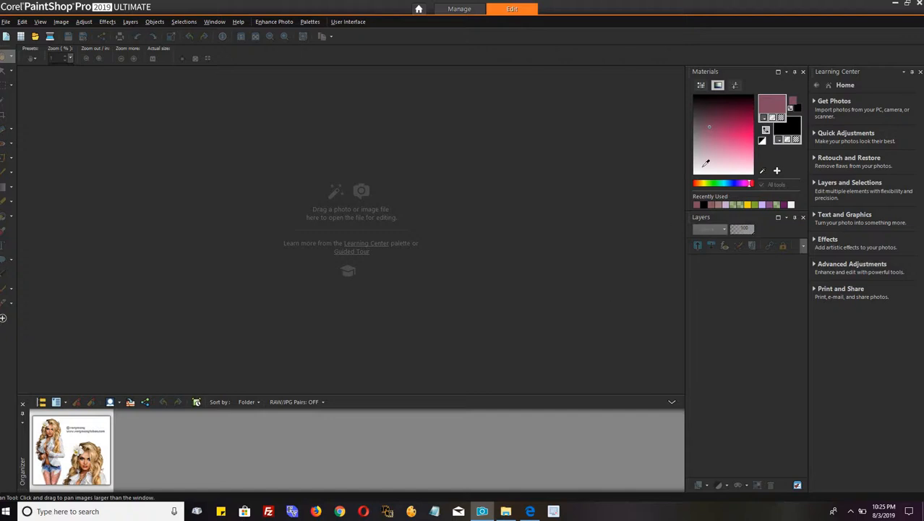
pyautogui.click(920, 72)
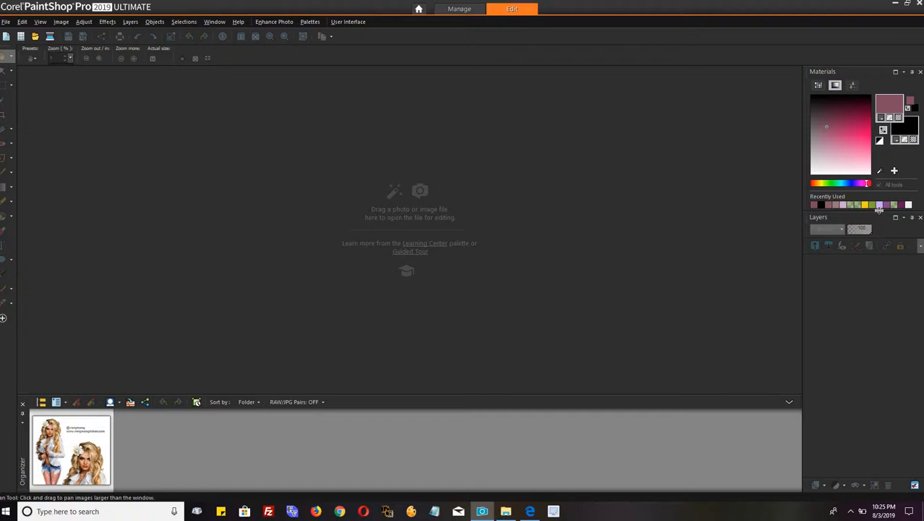
# - Make the docked Materials palette taller than the Layers palette and narrow the column that holds both
pyautogui.moveTo(880, 210); pyautogui.dragTo(871, 187)
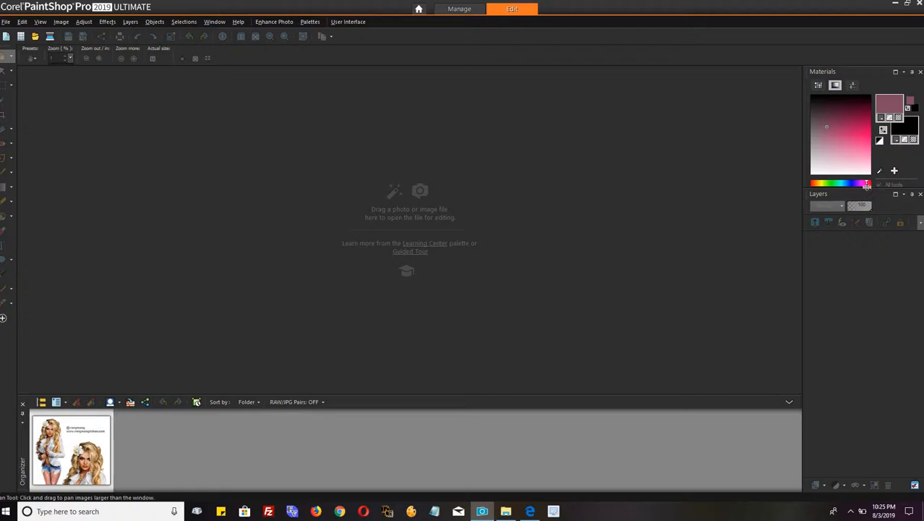
pyautogui.moveTo(866, 186); pyautogui.dragTo(866, 262)
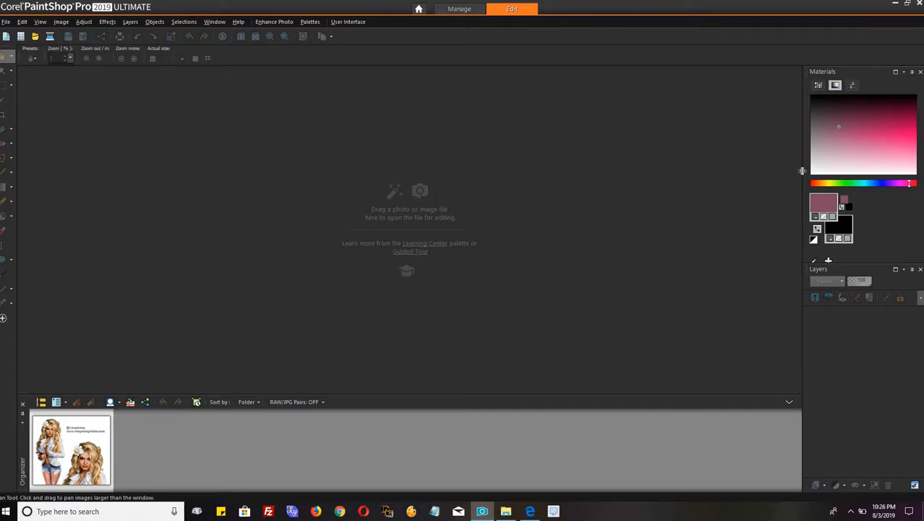
pyautogui.moveTo(800, 171); pyautogui.dragTo(841, 171)
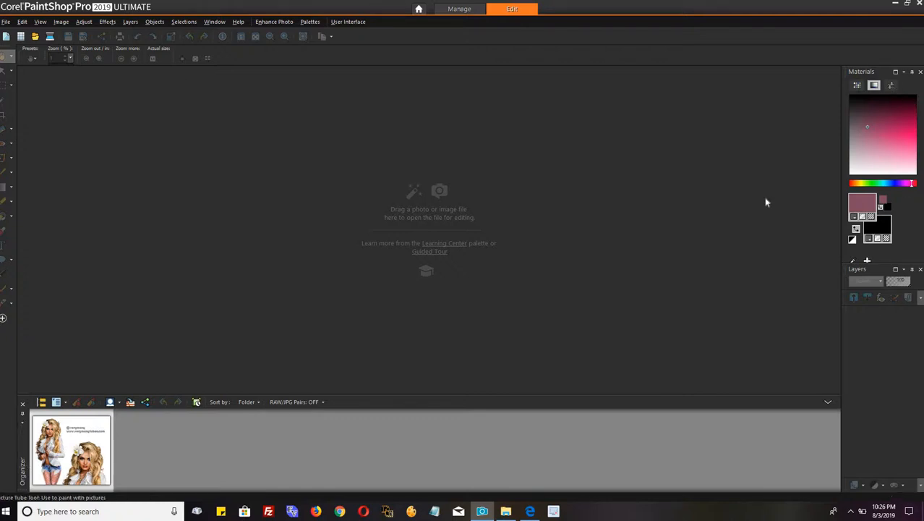
# - Try the Materials palette as a floating palette and dock it back above the Layers palette
pyautogui.click(904, 72)
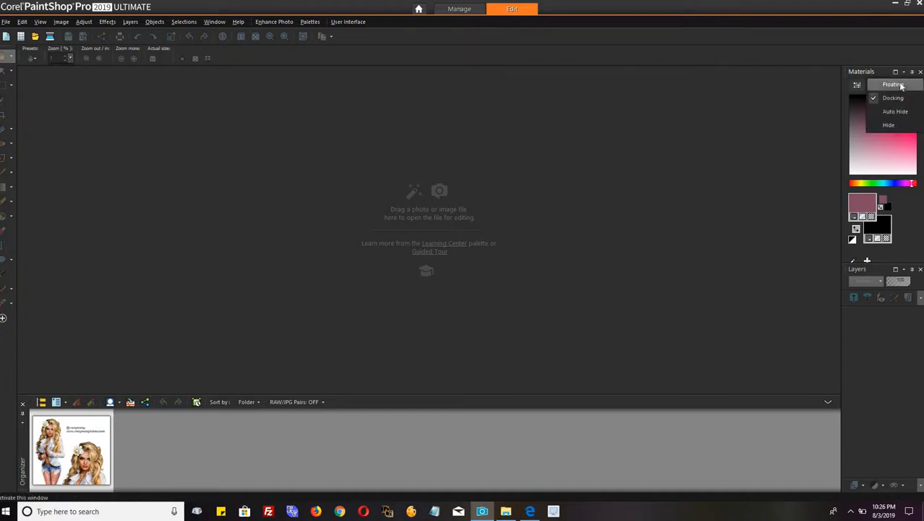
pyautogui.click(893, 84)
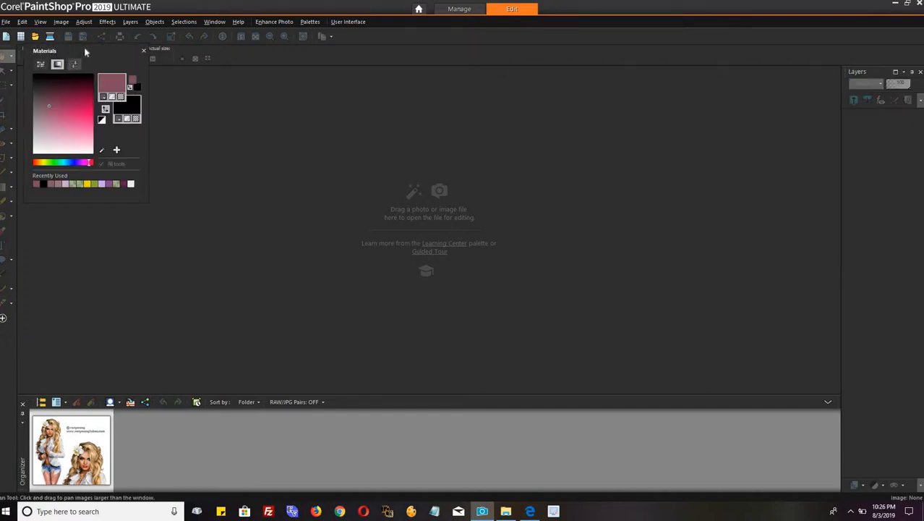
pyautogui.moveTo(85, 53); pyautogui.dragTo(441, 230)
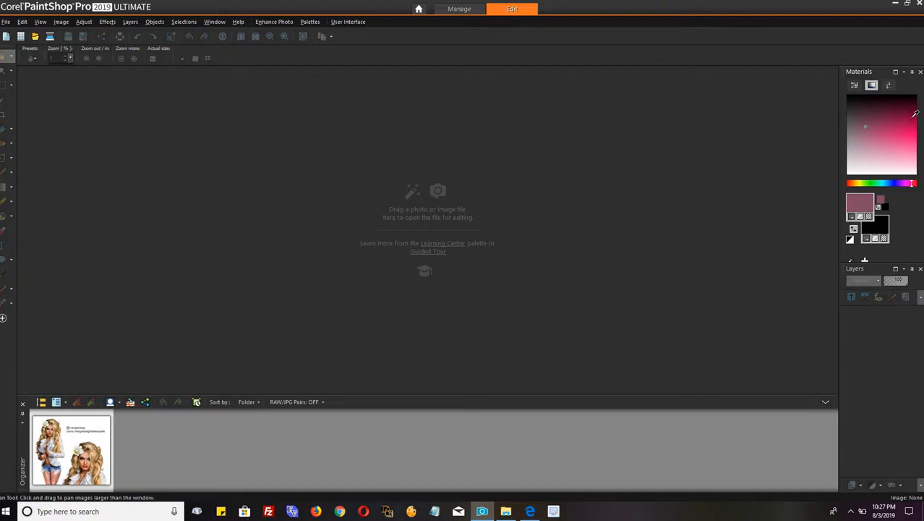
# - Float the Materials palette, try it docked in its own column beside Layers, and redock it above the Layers palette
pyautogui.click(905, 72)
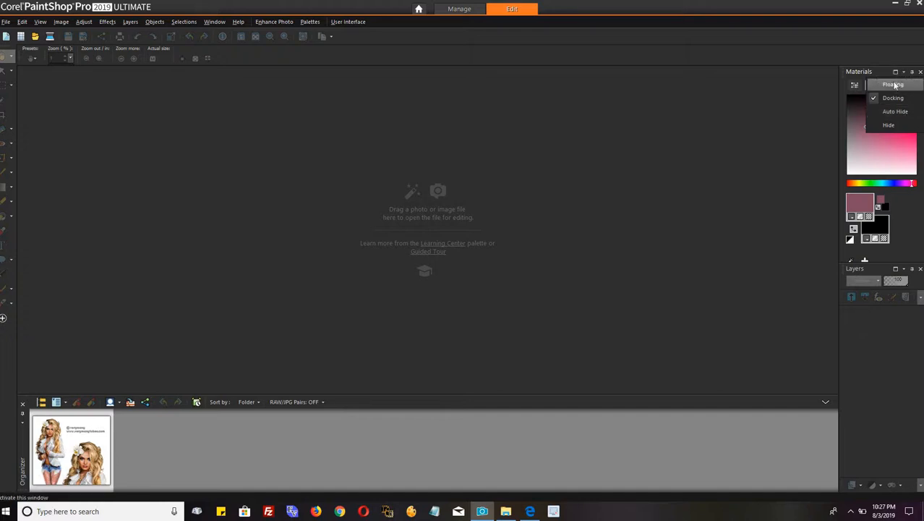
pyautogui.click(894, 85)
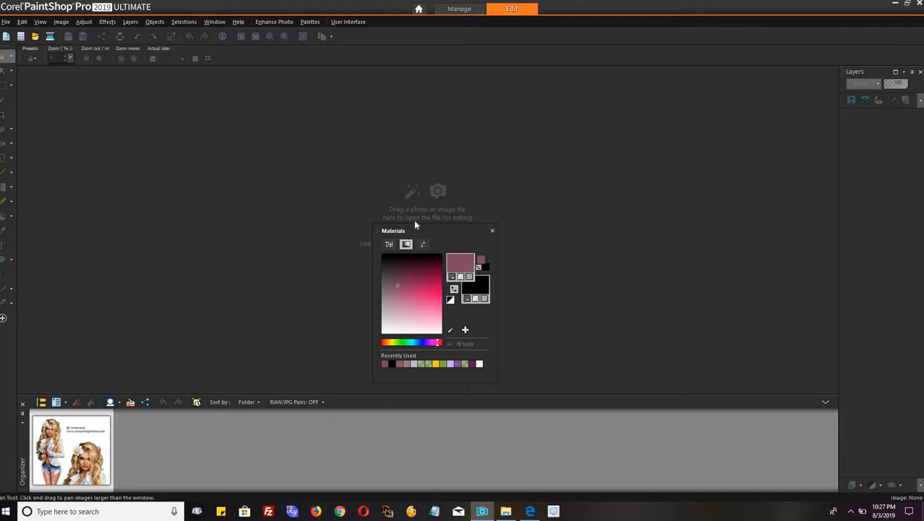
pyautogui.moveTo(402, 229); pyautogui.dragTo(449, 230)
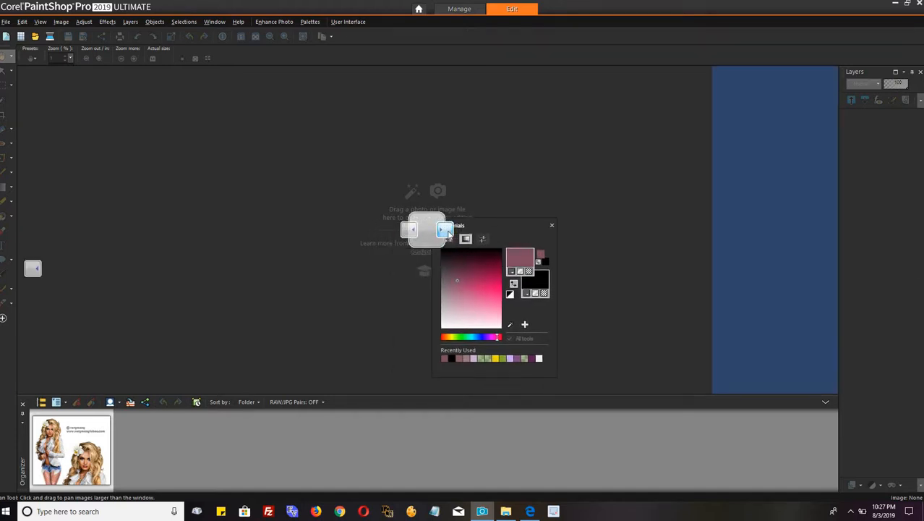
pyautogui.moveTo(448, 232); pyautogui.dragTo(447, 232)
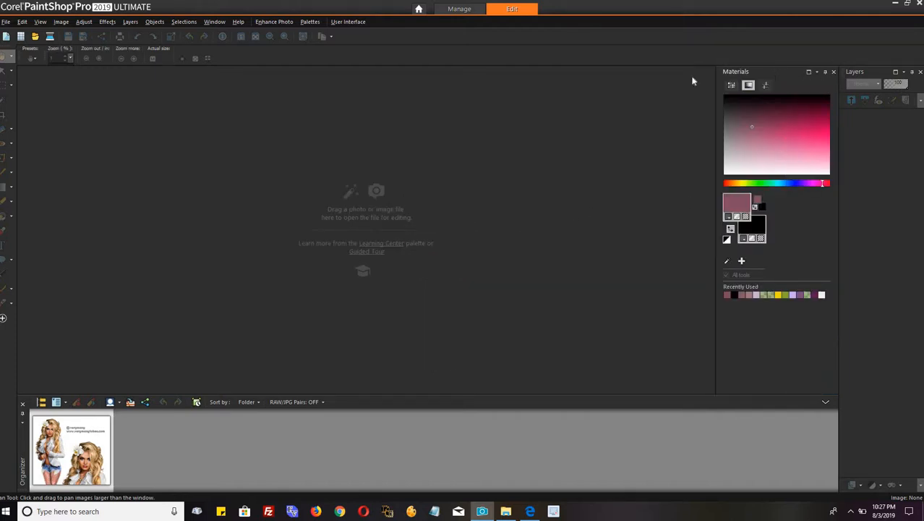
pyautogui.moveTo(721, 73); pyautogui.dragTo(903, 288)
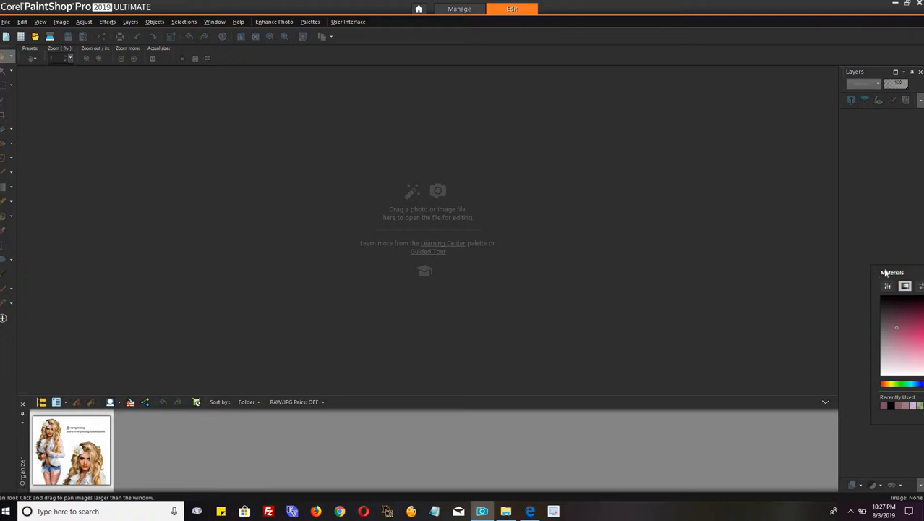
pyautogui.moveTo(881, 273); pyautogui.dragTo(883, 261)
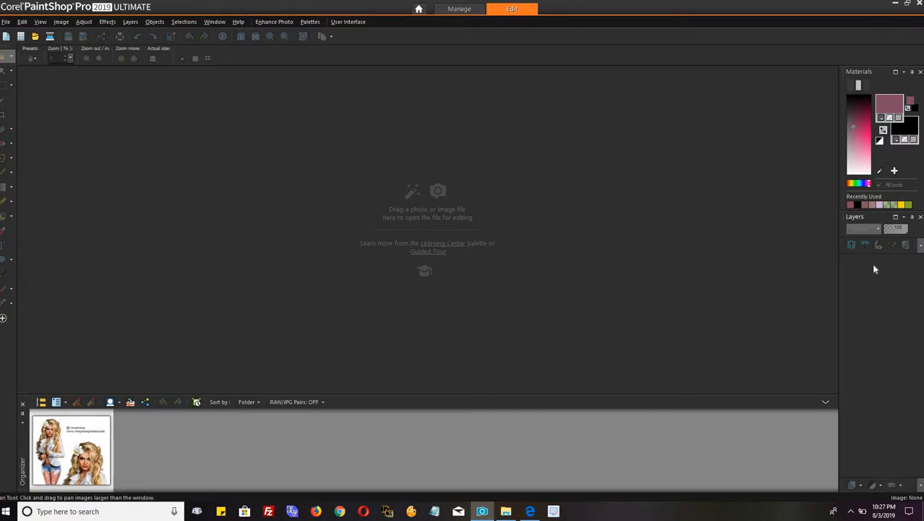
# - Set both the Materials and Layers palettes to Auto Hide
pyautogui.click(906, 73)
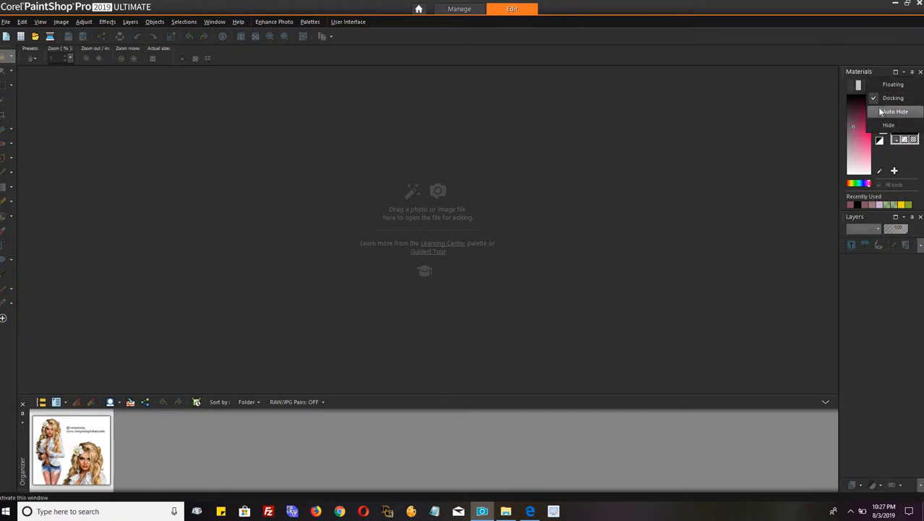
pyautogui.click(881, 112)
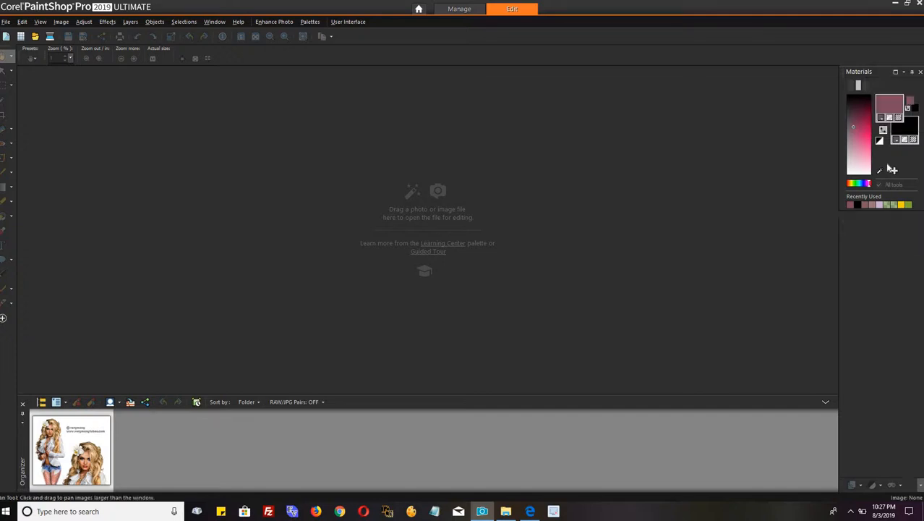
pyautogui.moveTo(921, 69)
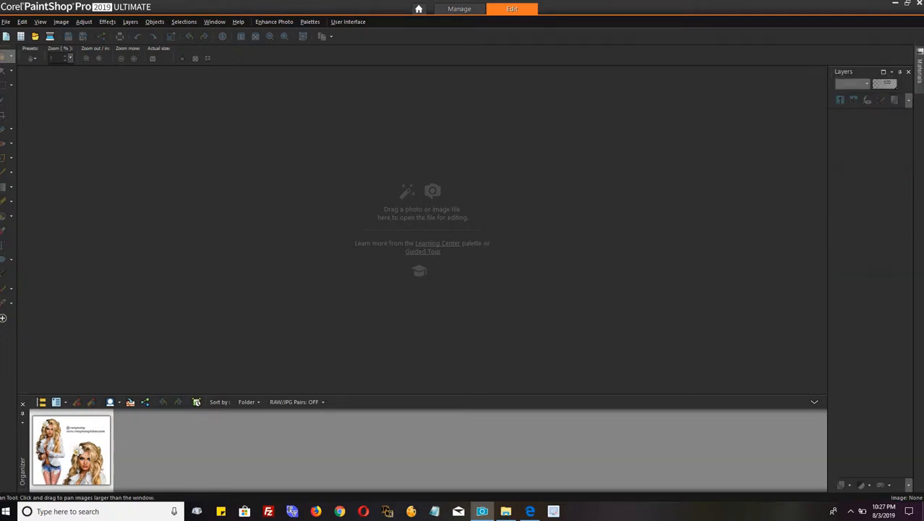
pyautogui.click(892, 73)
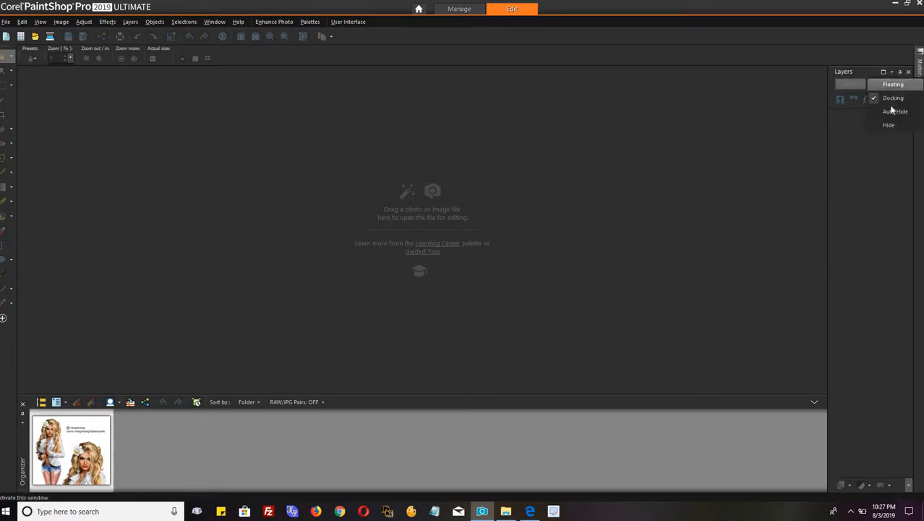
pyautogui.click(895, 112)
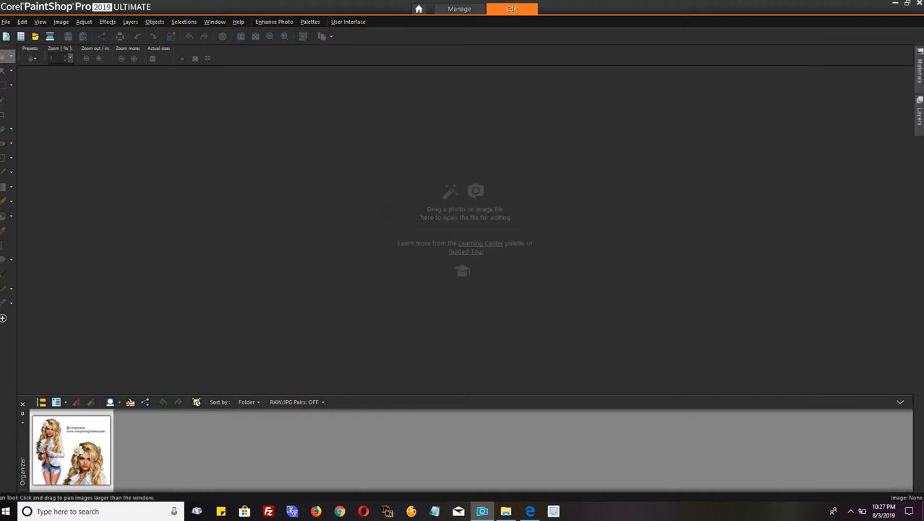
pyautogui.moveTo(919, 114)
# - Set the Organizer palette to Auto Hide
pyautogui.click(22, 424)
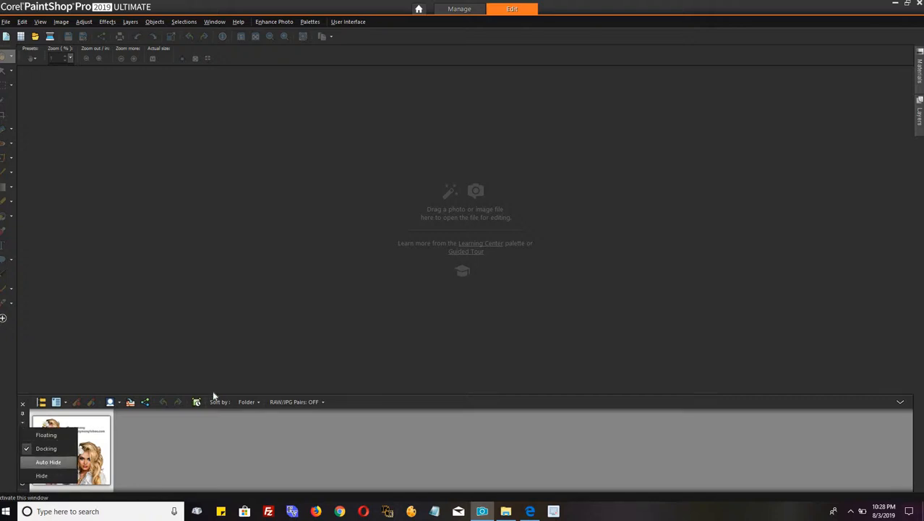
pyautogui.click(38, 463)
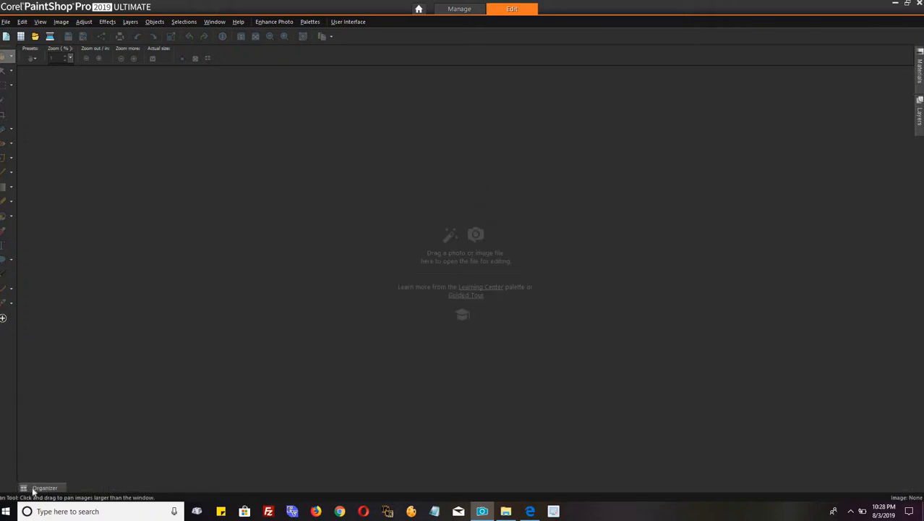
pyautogui.moveTo(36, 489)
# - Bring up the Organizer palette and show its Navigation folder tree
pyautogui.click(303, 23)
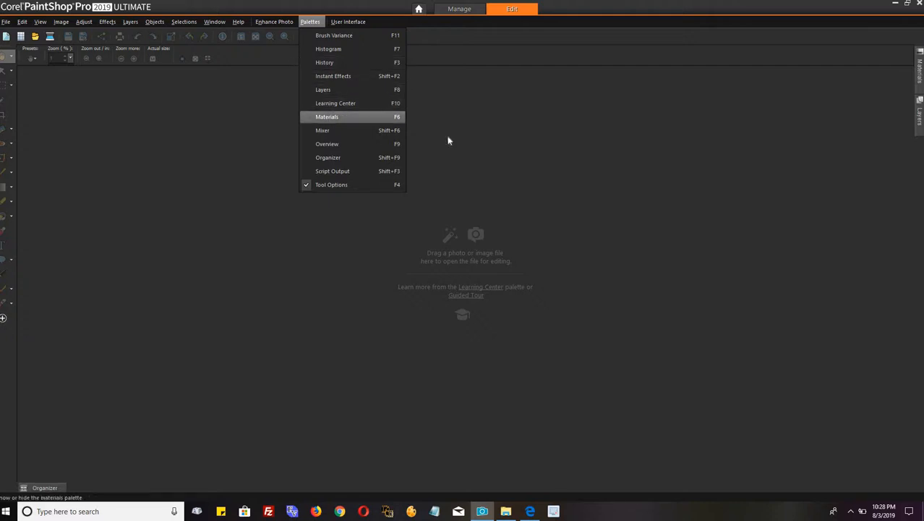
pyautogui.click(337, 157)
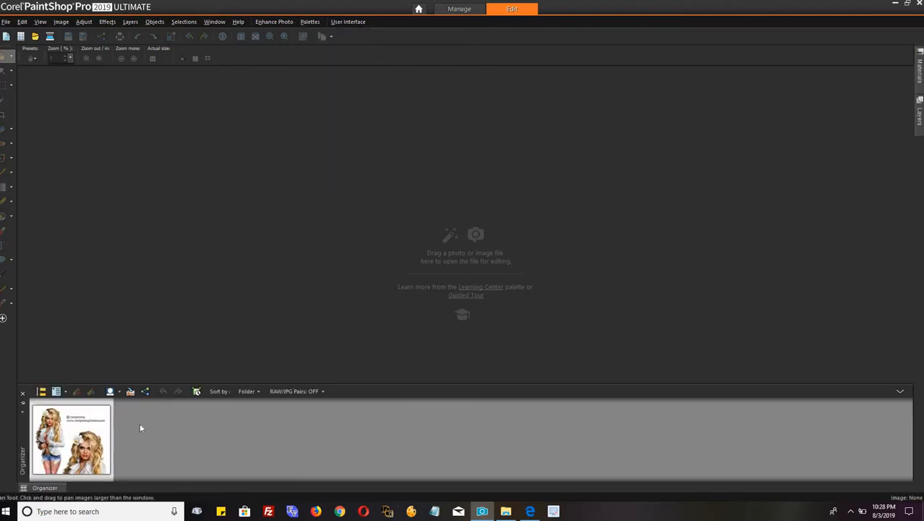
pyautogui.click(41, 391)
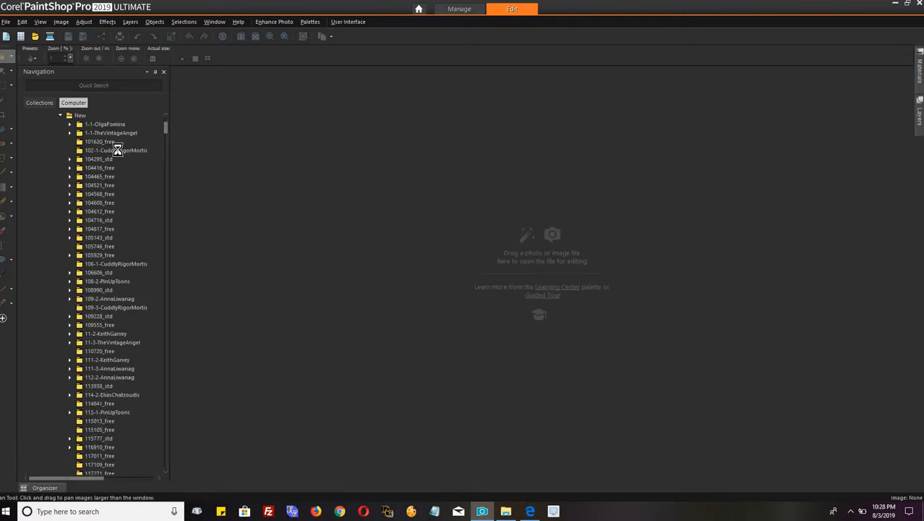
# - Expand the 1-1-TheVintageAngel folder in the folder tree and select its subfolder
pyautogui.click(117, 150)
pyautogui.click(116, 133)
pyautogui.click(70, 134)
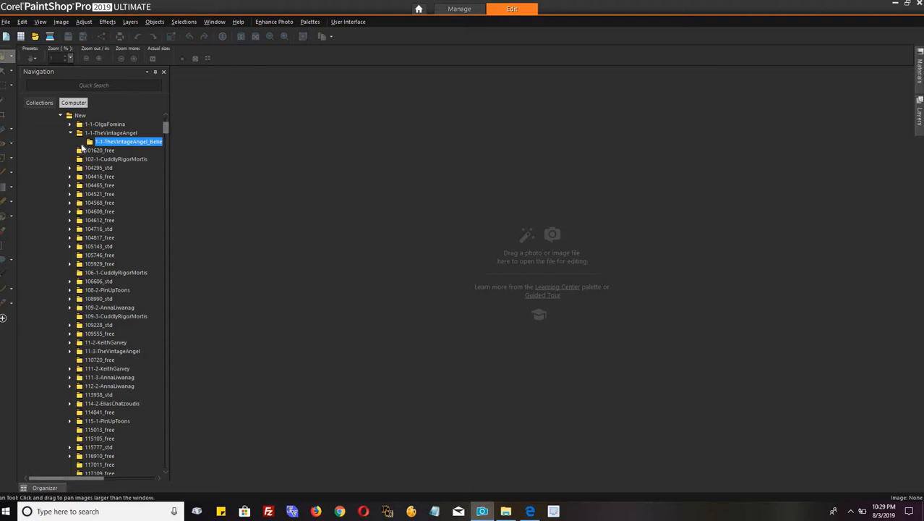
pyautogui.click(103, 141)
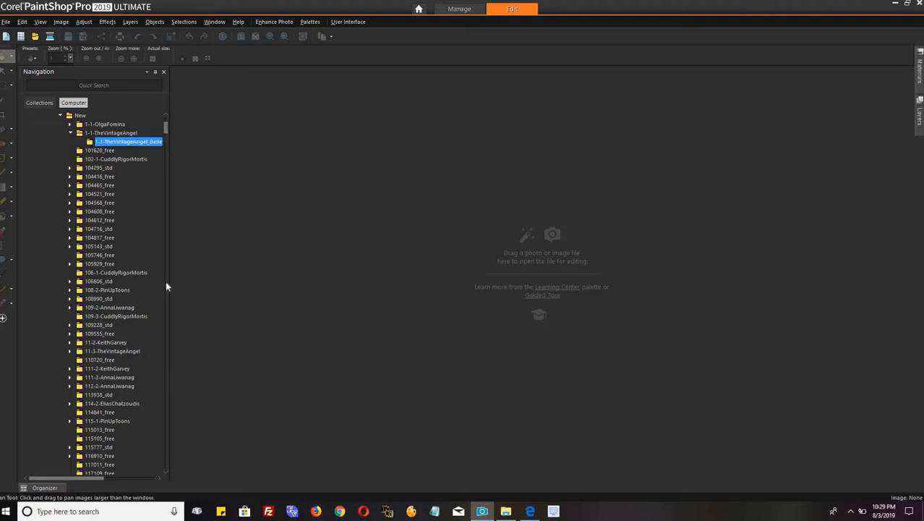
# - Expand the 11-3-TheVintageAngel folder and select its 11-3-TheVintageAngel_RustleofWings subfolder
pyautogui.click(49, 490)
pyautogui.click(70, 353)
pyautogui.click(70, 351)
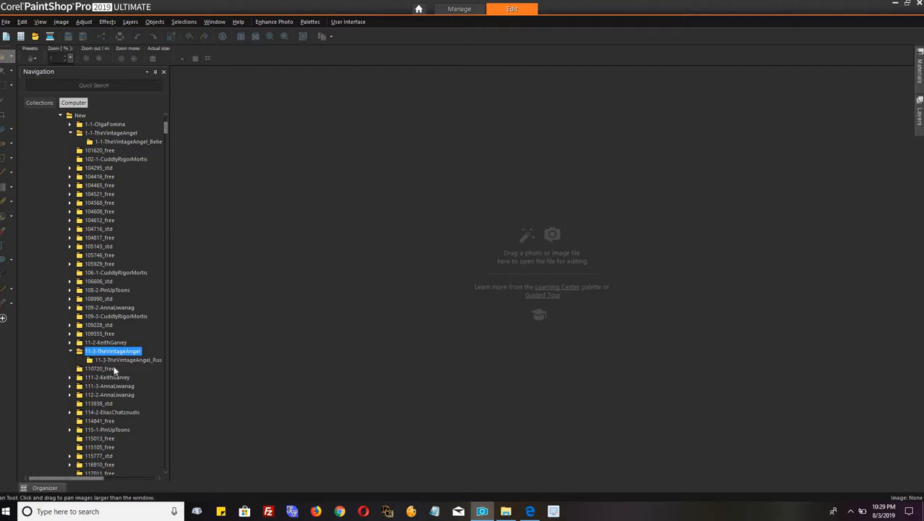
pyautogui.click(119, 364)
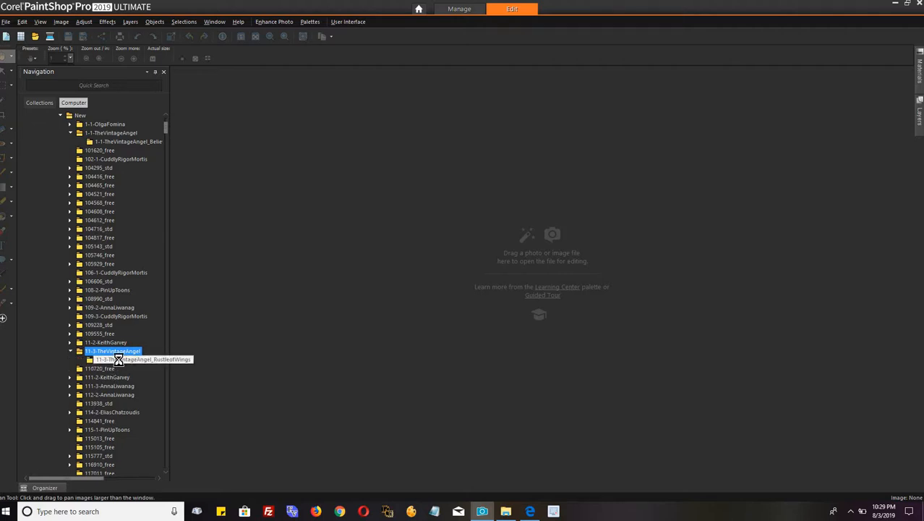
# - Open the 11-3-TheVintageAngel_RustleofWings image for editing from the Organizer thumbnails
pyautogui.click(40, 488)
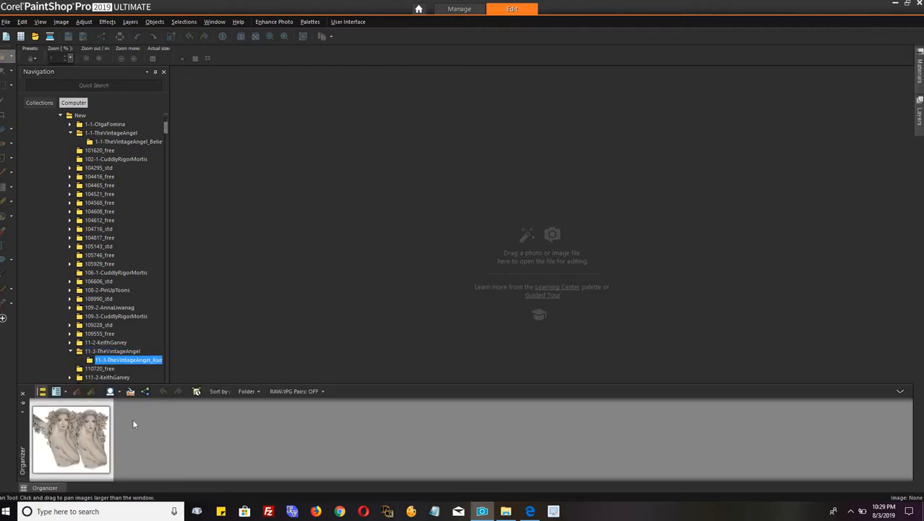
pyautogui.doubleClick(76, 431)
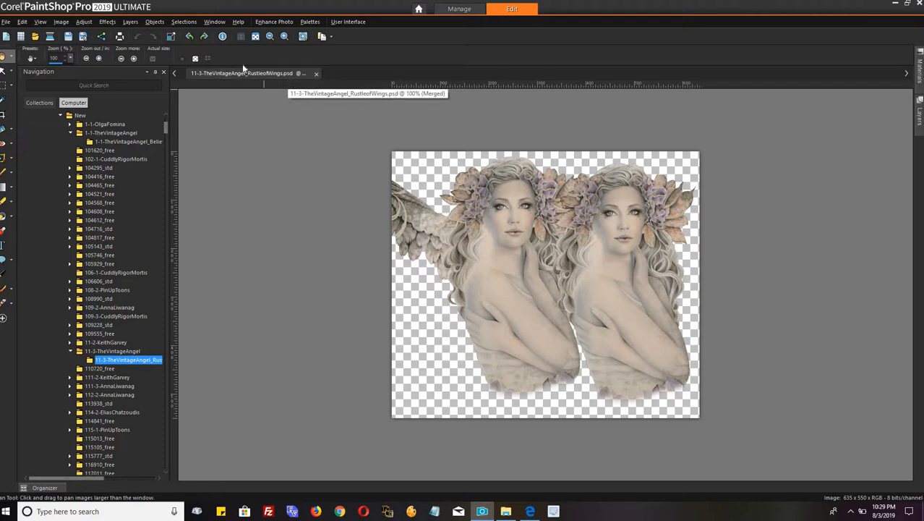
# - Set the Navigation palette to Auto Hide, and briefly reveal and collapse the Organizer palette
pyautogui.click(148, 73)
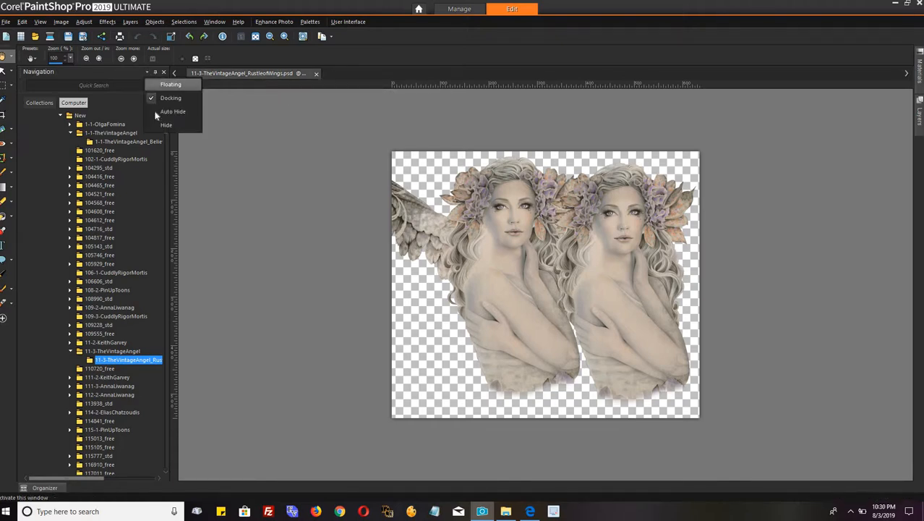
pyautogui.click(156, 114)
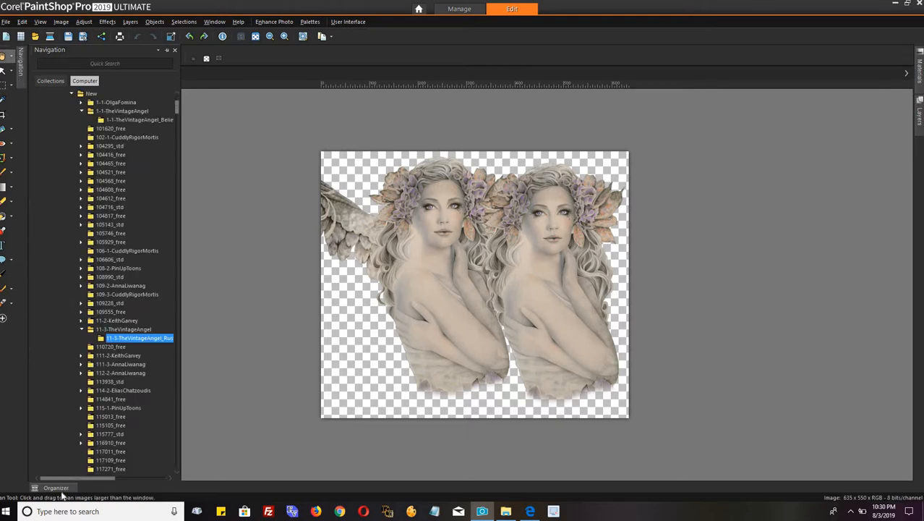
pyautogui.moveTo(47, 491)
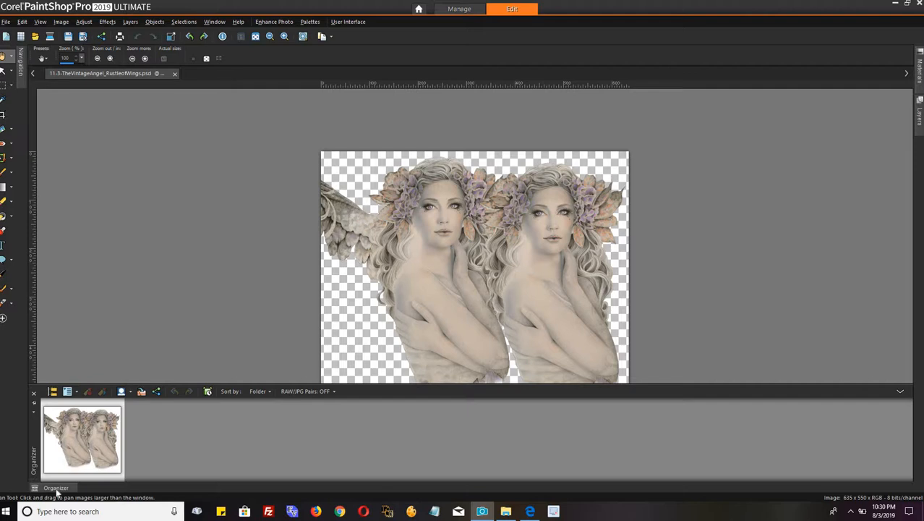
pyautogui.click(60, 488)
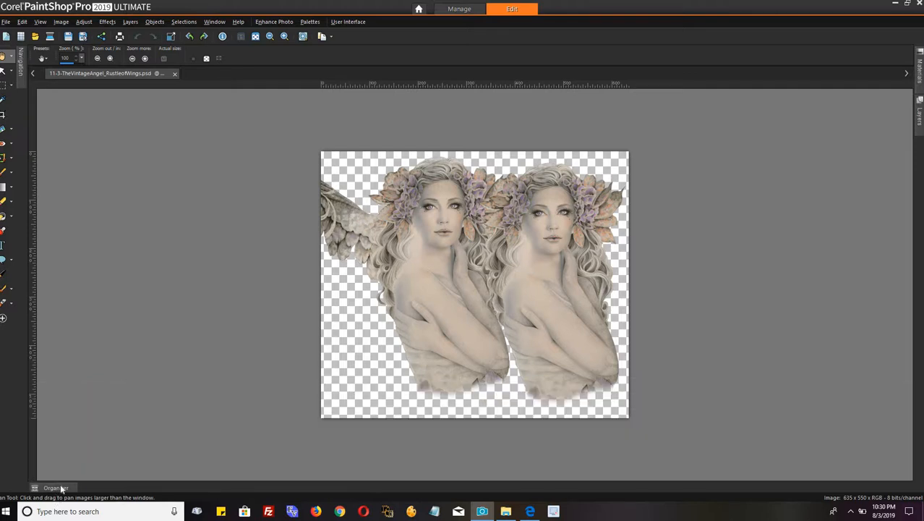
pyautogui.click(65, 492)
# - Create a new 600 × 600 pixel blank image with a white background from the Tag user preset
pyautogui.click(5, 22)
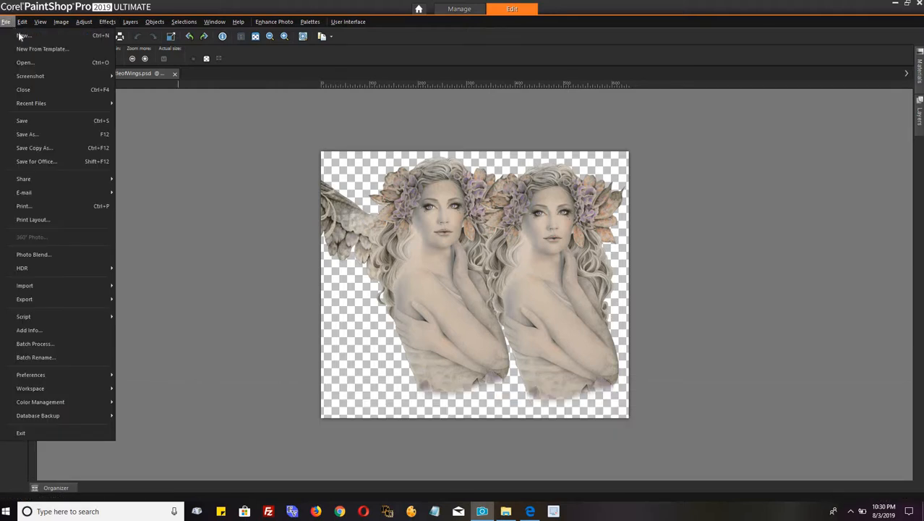
pyautogui.click(19, 36)
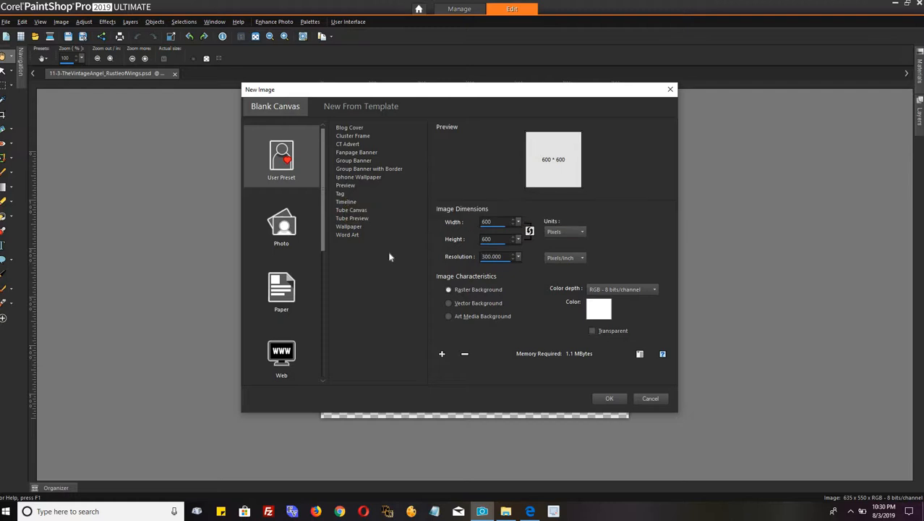
pyautogui.click(344, 194)
pyautogui.click(610, 399)
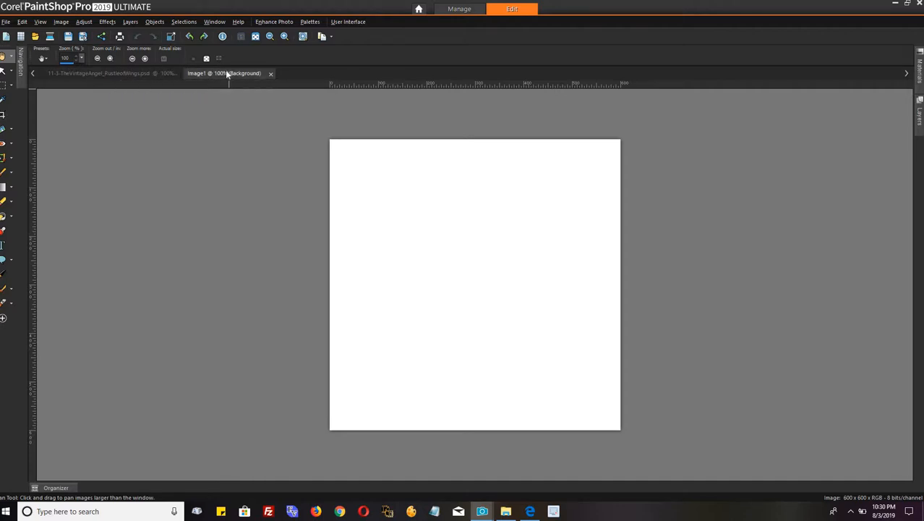
# - Return to the 11-3-TheVintageAngel_RustleofWings image and activate the Pick tool
pyautogui.click(36, 73)
pyautogui.click(126, 73)
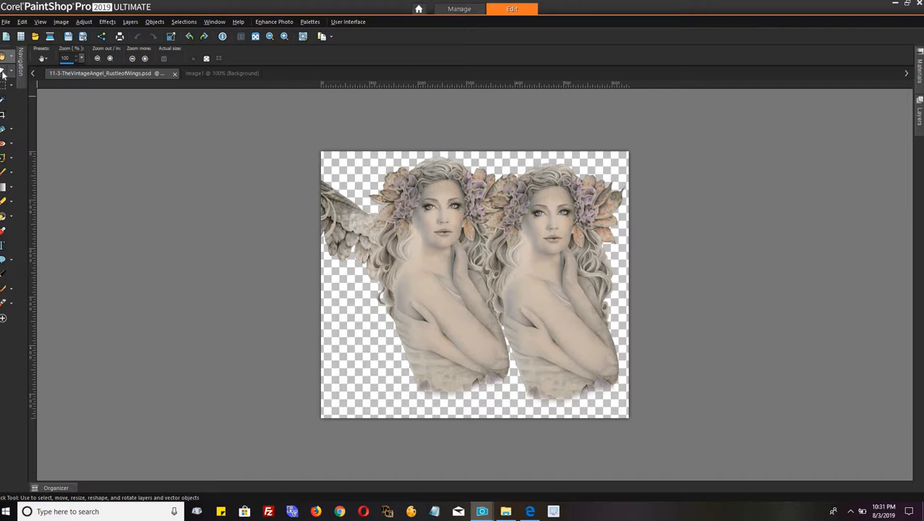
pyautogui.click(4, 73)
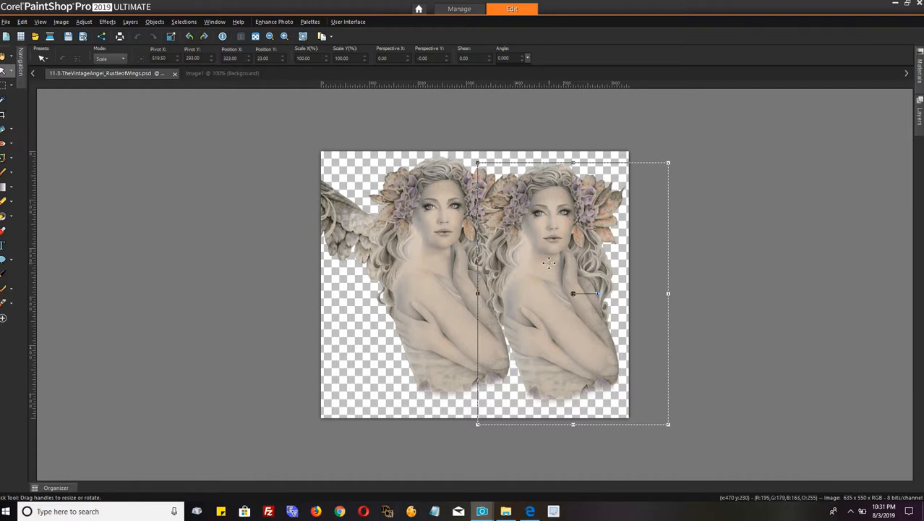
# - Copy the top layer, holding the right-hand figure, from the RustleofWings image into the blank Image1
pyautogui.click(921, 120)
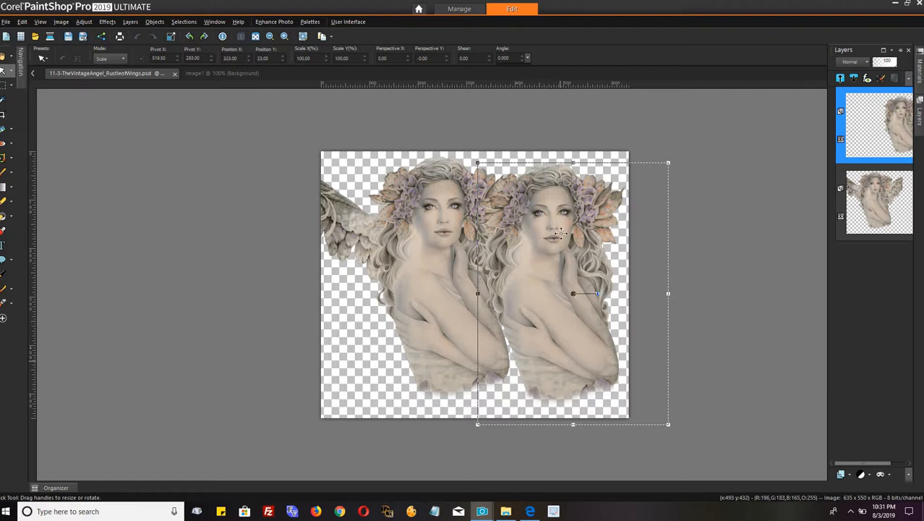
pyautogui.moveTo(862, 129); pyautogui.dragTo(738, 120)
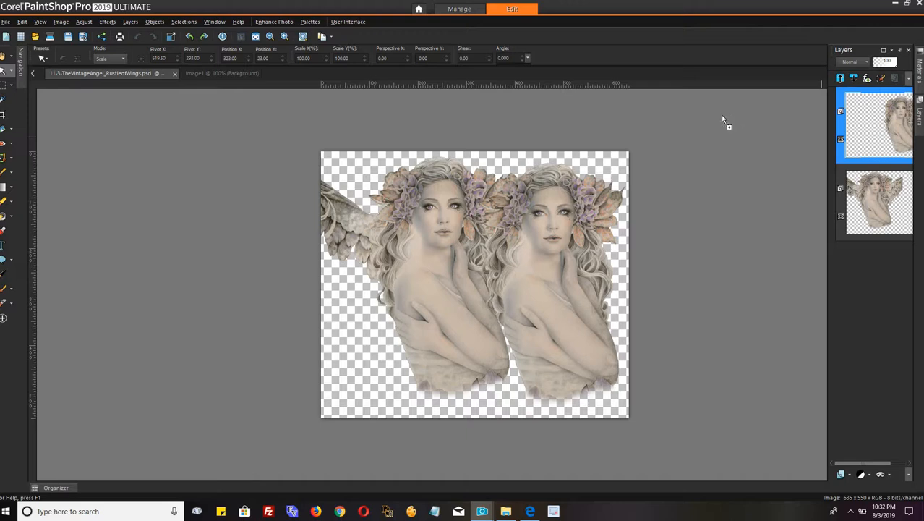
pyautogui.moveTo(651, 113); pyautogui.dragTo(214, 76)
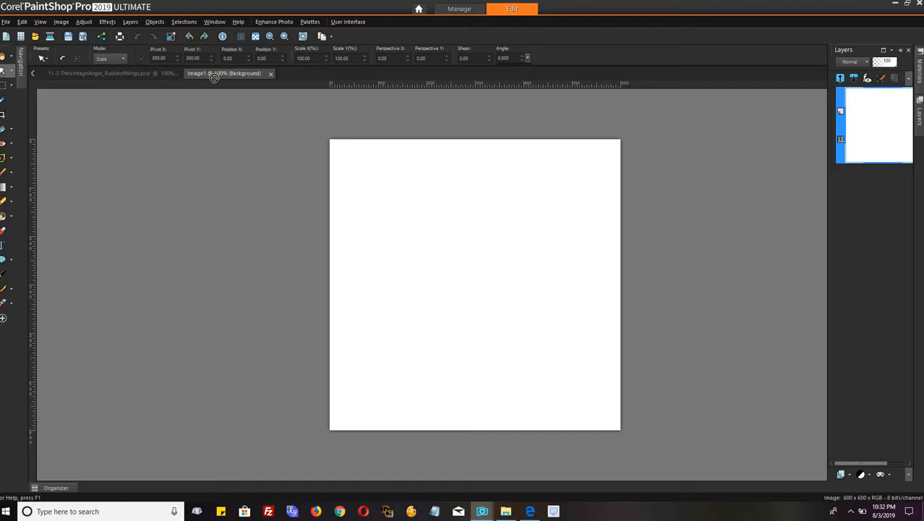
pyautogui.moveTo(295, 146); pyautogui.dragTo(900, 113)
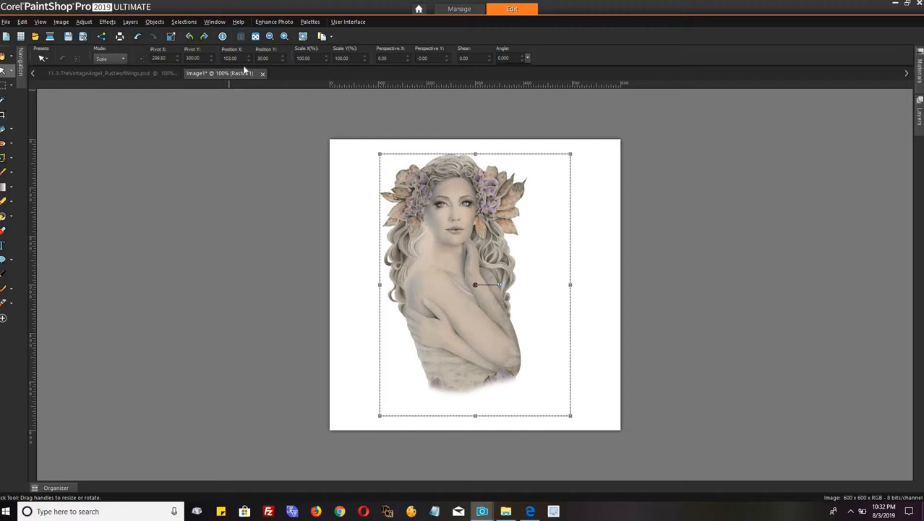
# - Tile the document windows horizontally and vertically, and restore the tabbed documents layout
pyautogui.click(213, 23)
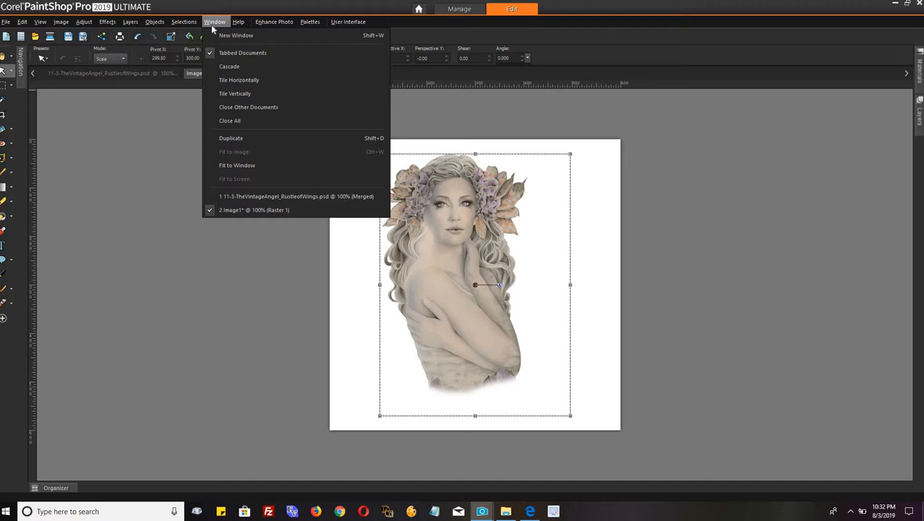
pyautogui.click(243, 80)
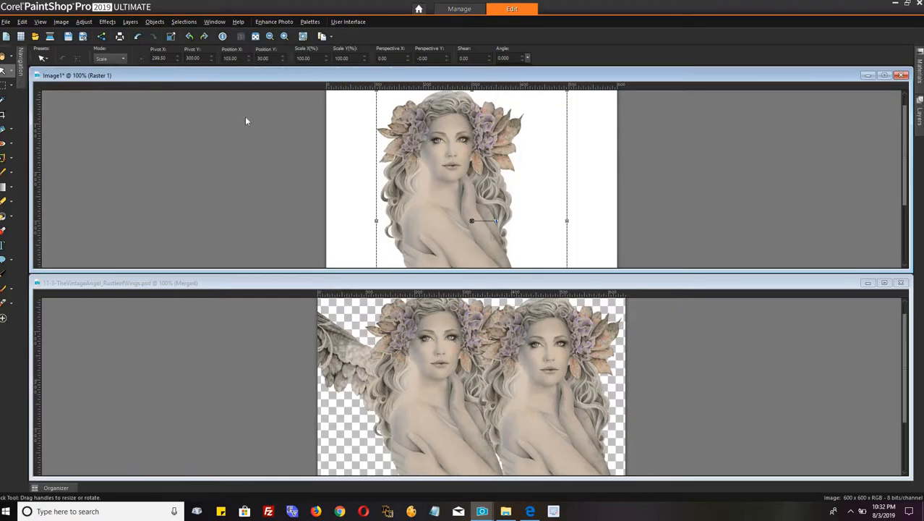
pyautogui.click(214, 22)
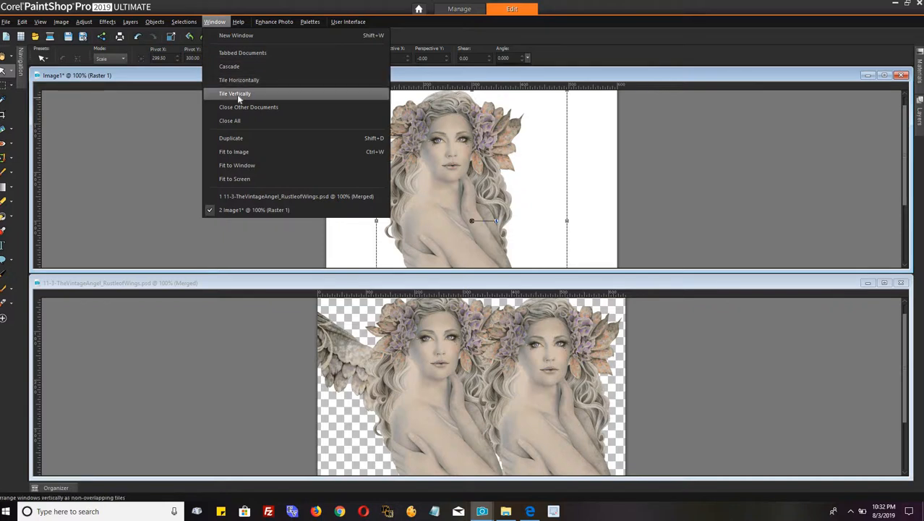
pyautogui.click(236, 94)
pyautogui.click(215, 22)
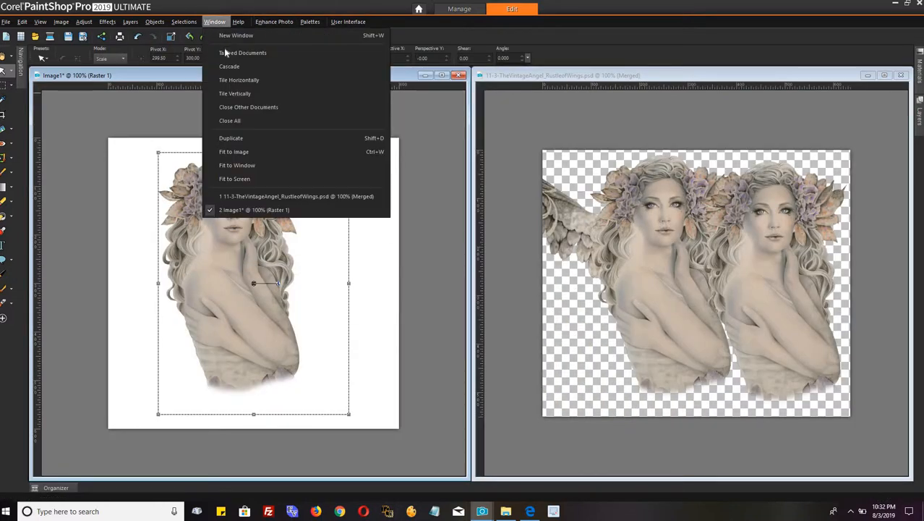
pyautogui.click(226, 53)
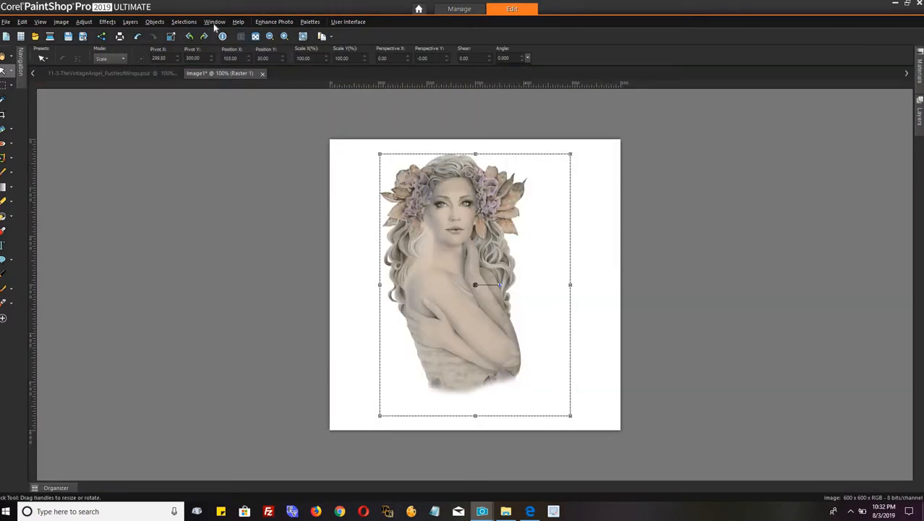
pyautogui.click(215, 22)
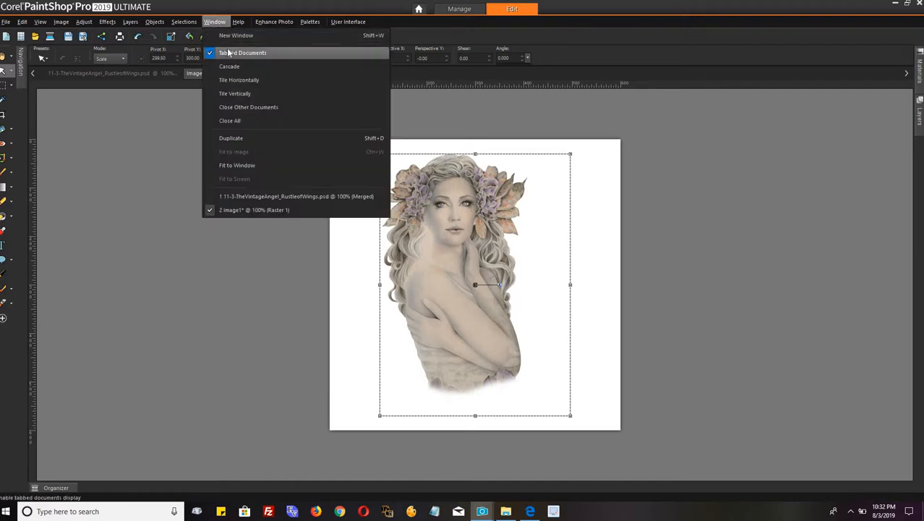
pyautogui.click(770, 244)
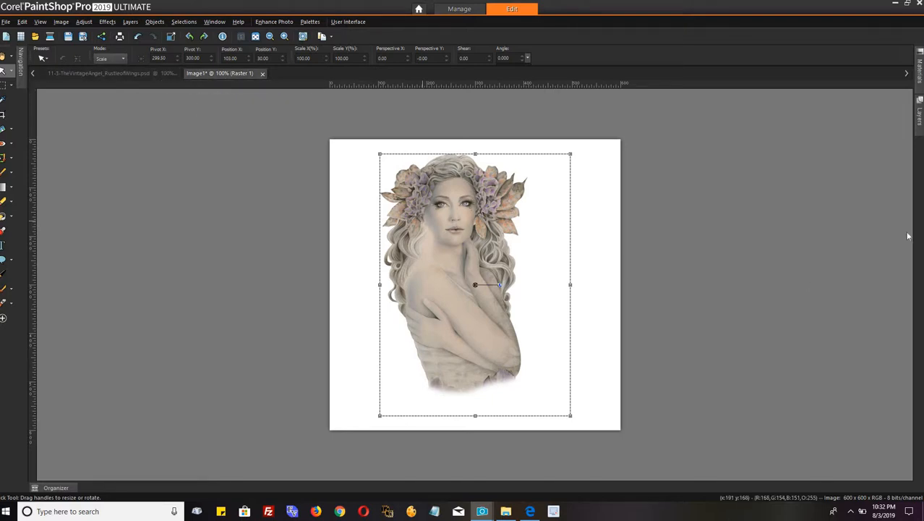
# - Move the right-hand figure's layer up about 12 pixels in the RustleofWings image
pyautogui.moveTo(920, 120)
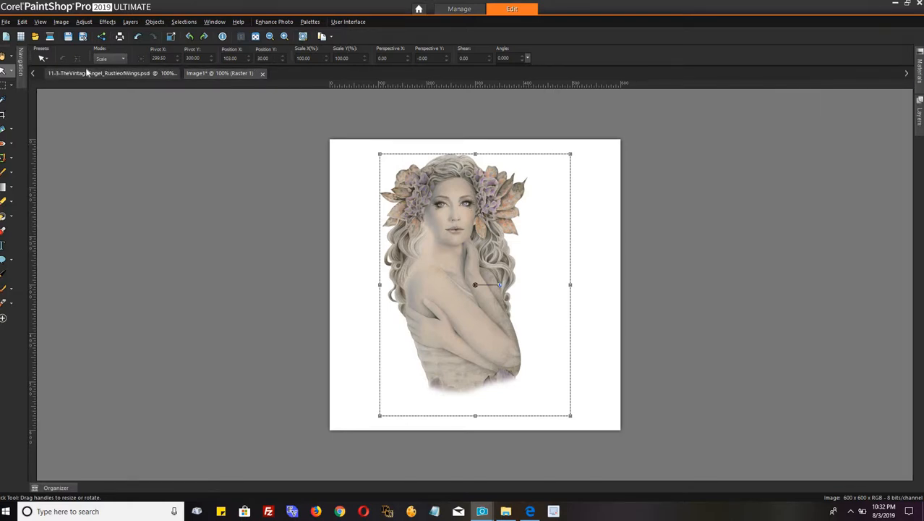
pyautogui.click(157, 73)
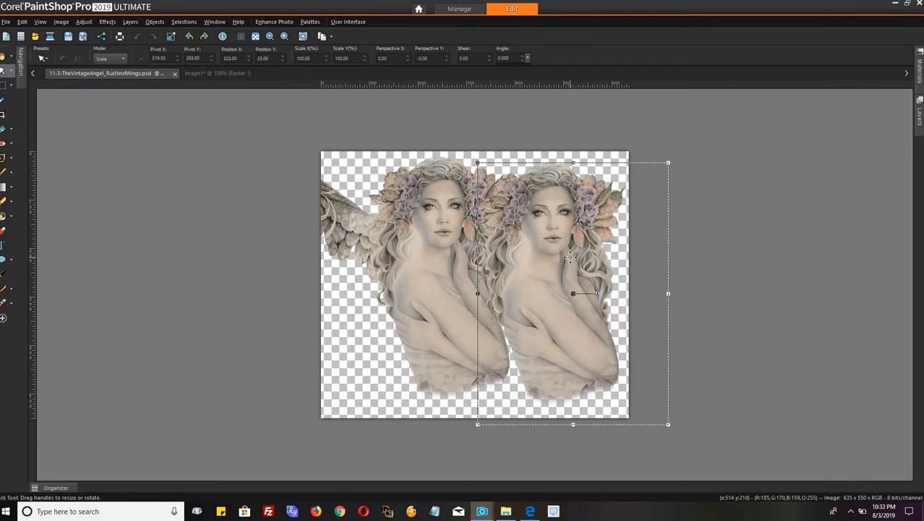
pyautogui.moveTo(570, 258)
pyautogui.mouseDown()
pyautogui.moveTo(251, 127)
pyautogui.moveTo(213, 93)
pyautogui.moveTo(660, 249)
pyautogui.moveTo(573, 250)
pyautogui.mouseUp()
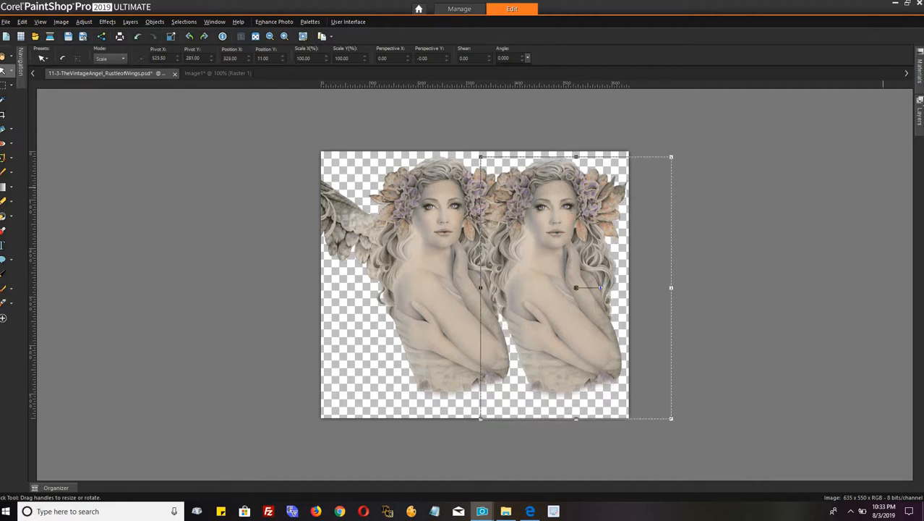
# - Copy the RustleofWings top layer into Image1 again, placing it in the layer stack above the existing figure layer
pyautogui.click(919, 121)
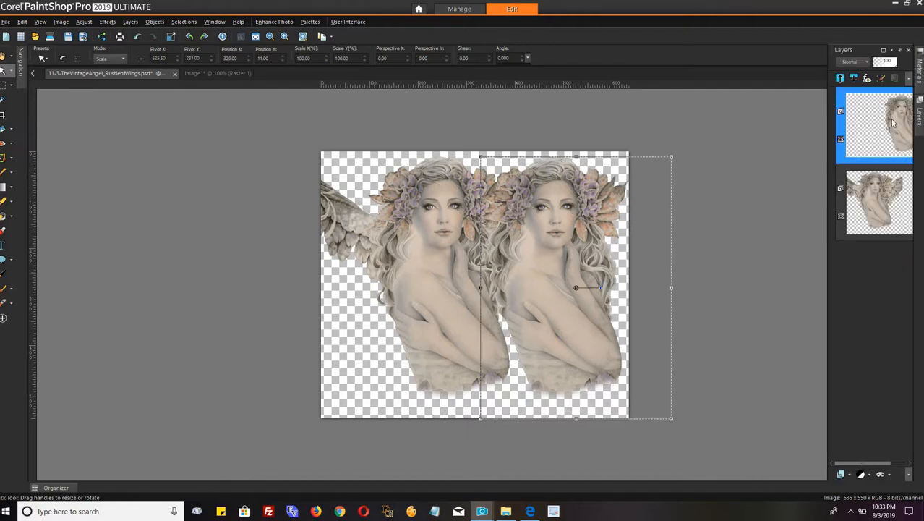
pyautogui.click(217, 73)
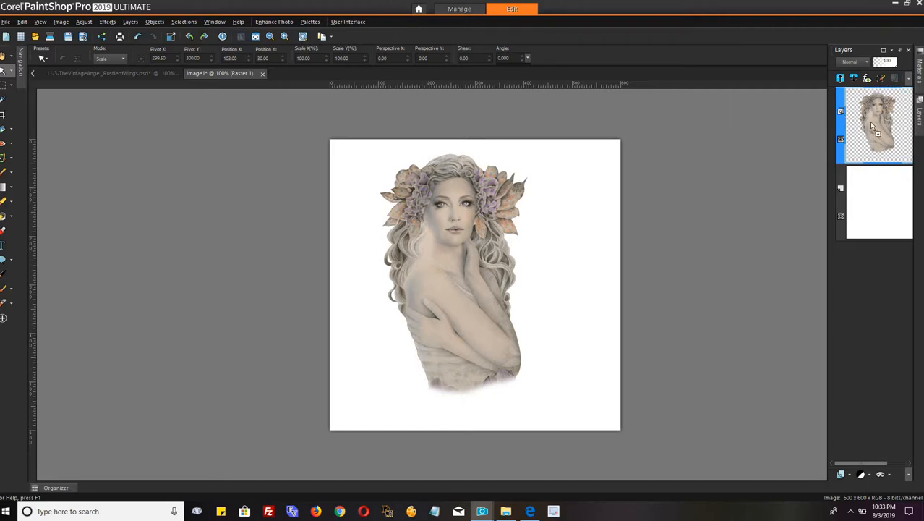
pyautogui.moveTo(871, 123); pyautogui.dragTo(872, 125)
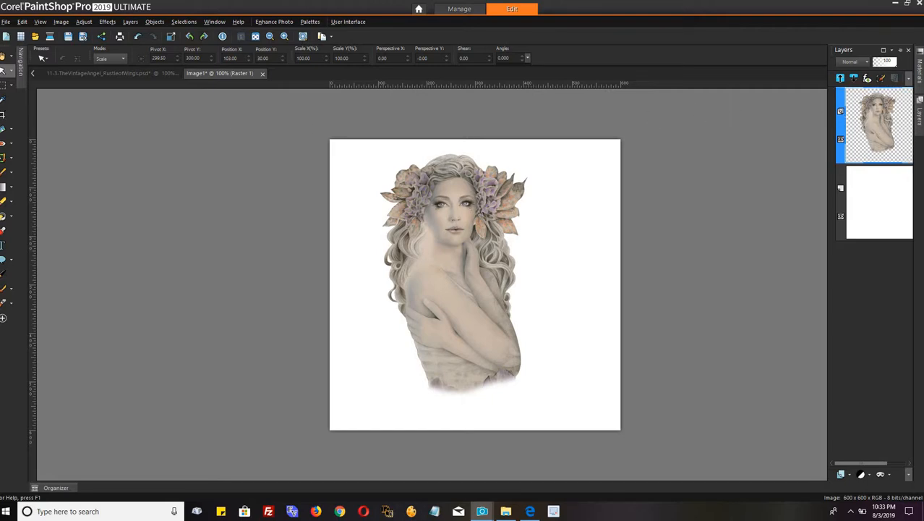
# - Delete the duplicate figure layer from the top of Image1's layer stack
pyautogui.click(920, 116)
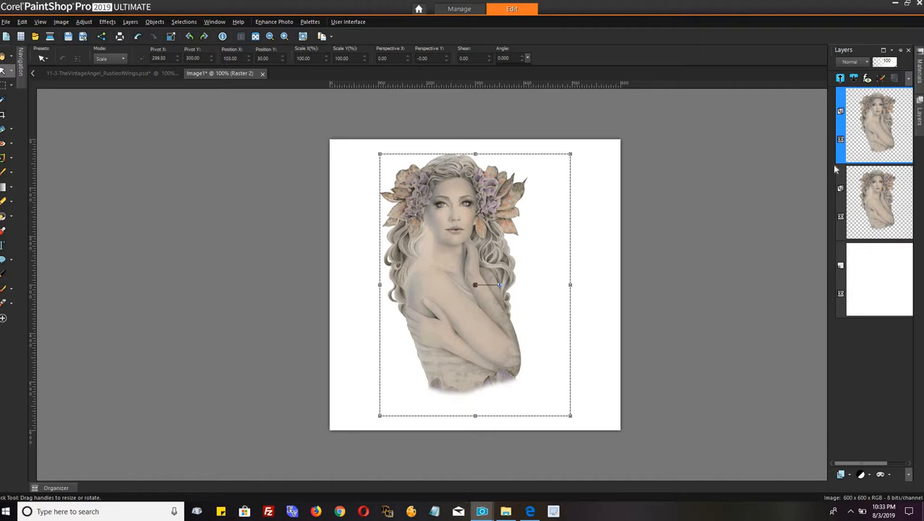
pyautogui.rightClick(877, 129)
pyautogui.click(807, 162)
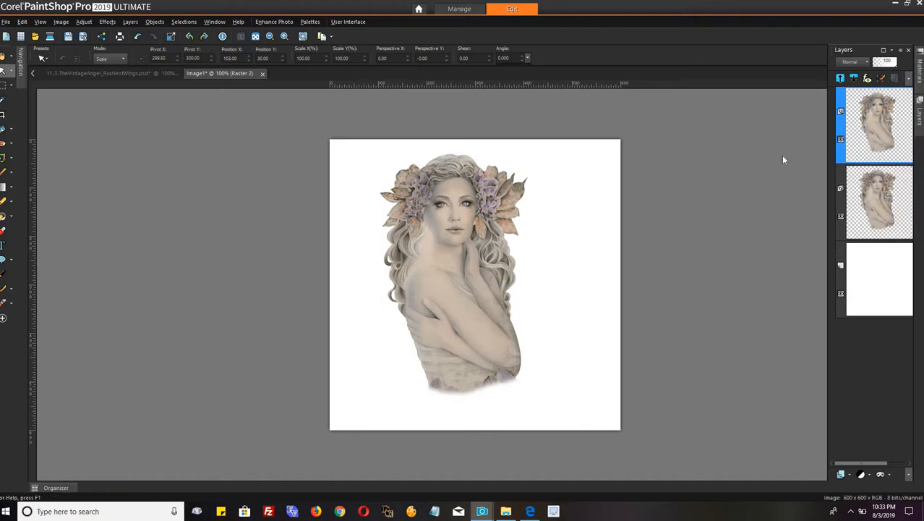
pyautogui.press('Return')
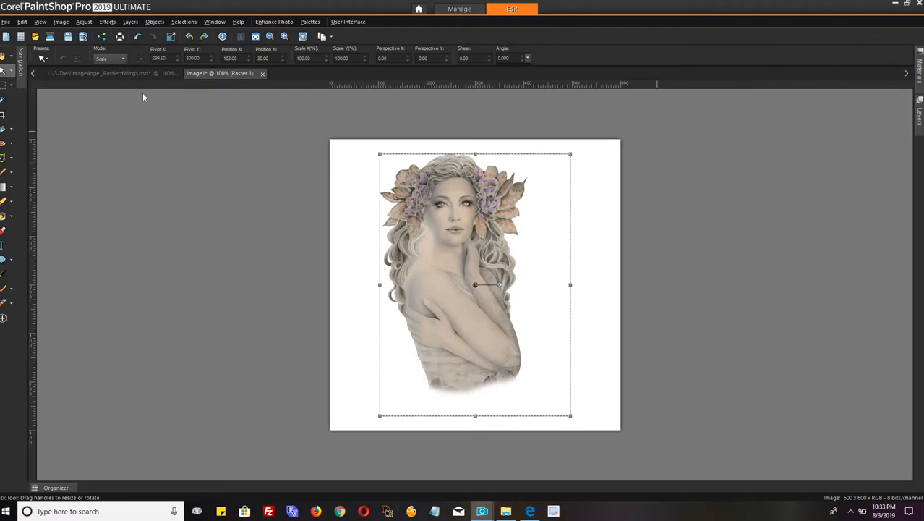
# - Return to the RustleofWings image and turn off the Status toolbar
pyautogui.click(128, 73)
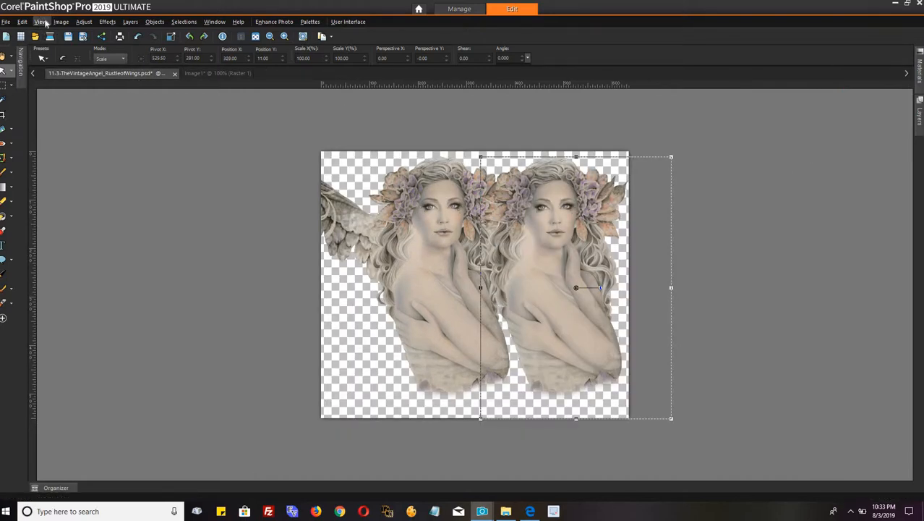
pyautogui.click(40, 22)
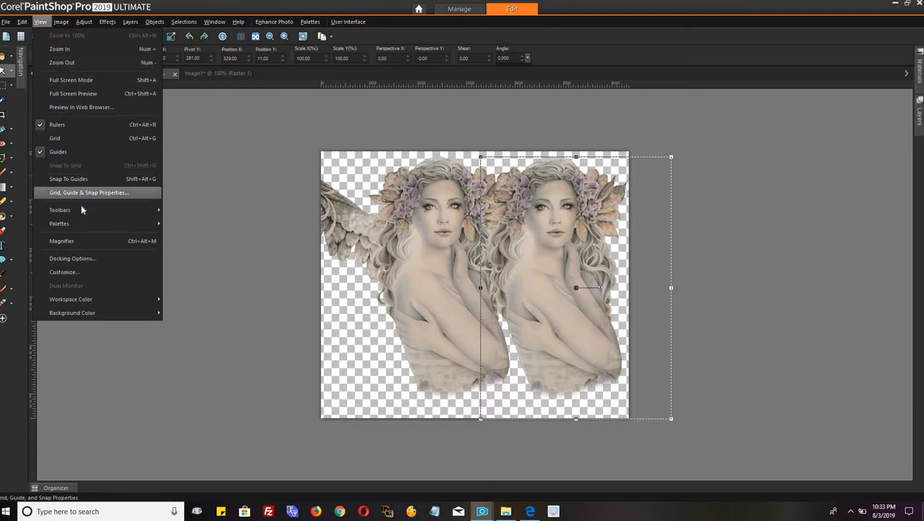
pyautogui.moveTo(81, 209)
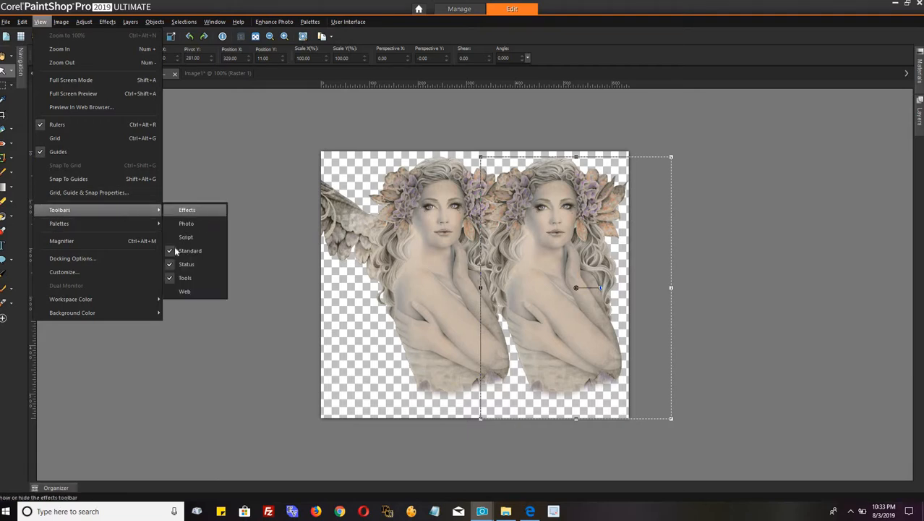
pyautogui.click(171, 264)
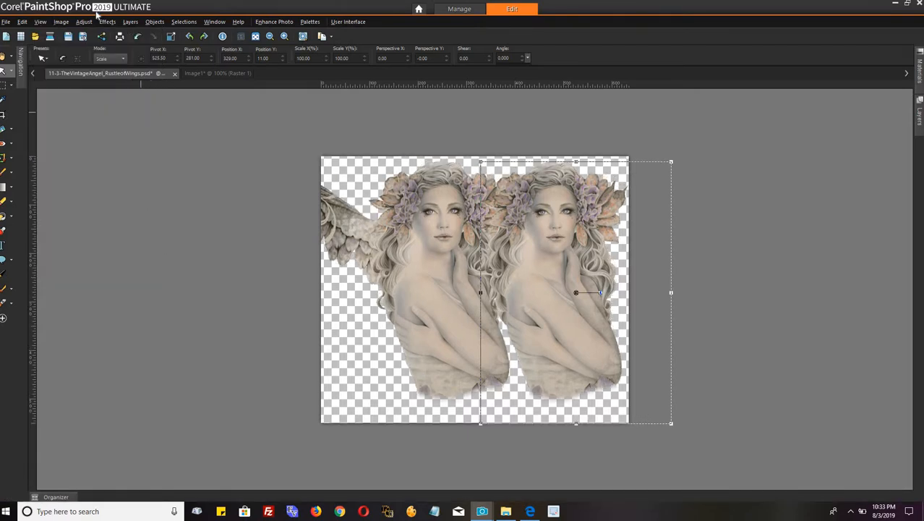
# - Turn the Status toolbar back on
pyautogui.click(39, 21)
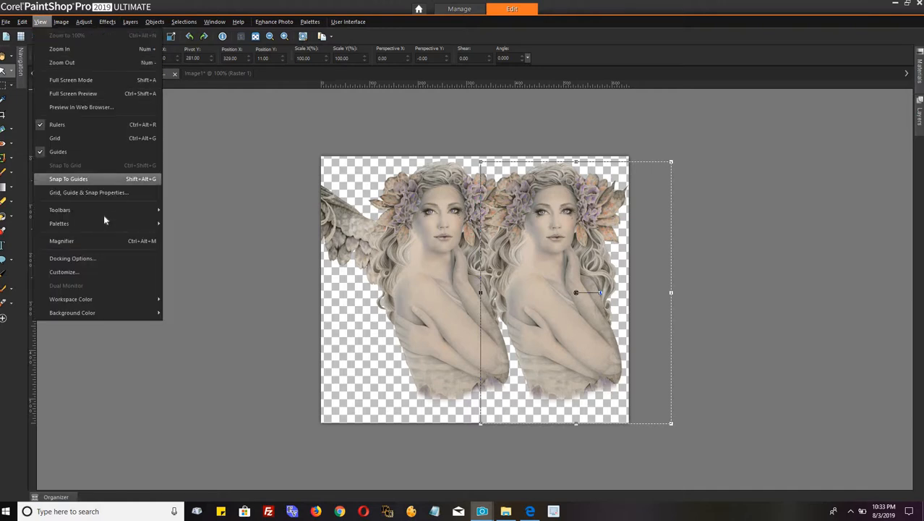
pyautogui.moveTo(103, 210)
pyautogui.click(189, 264)
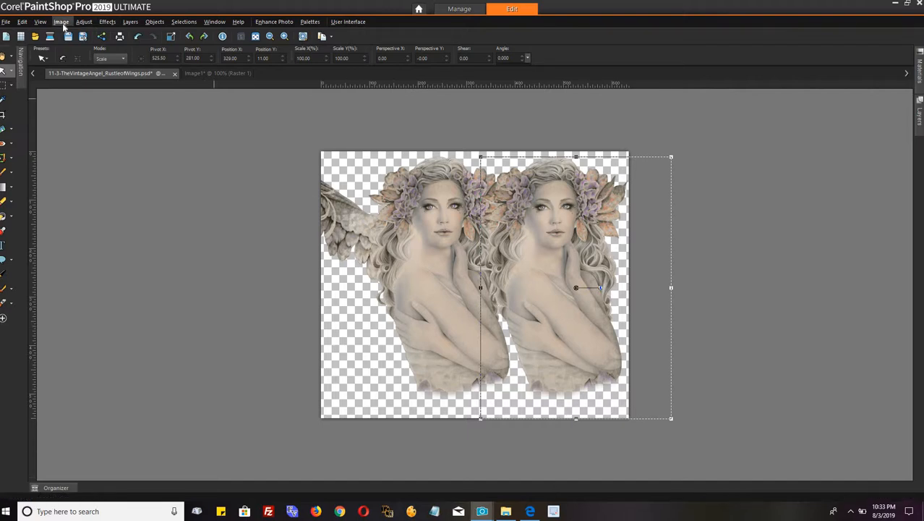
# - Turn the Standard toolbar off and back on
pyautogui.click(40, 21)
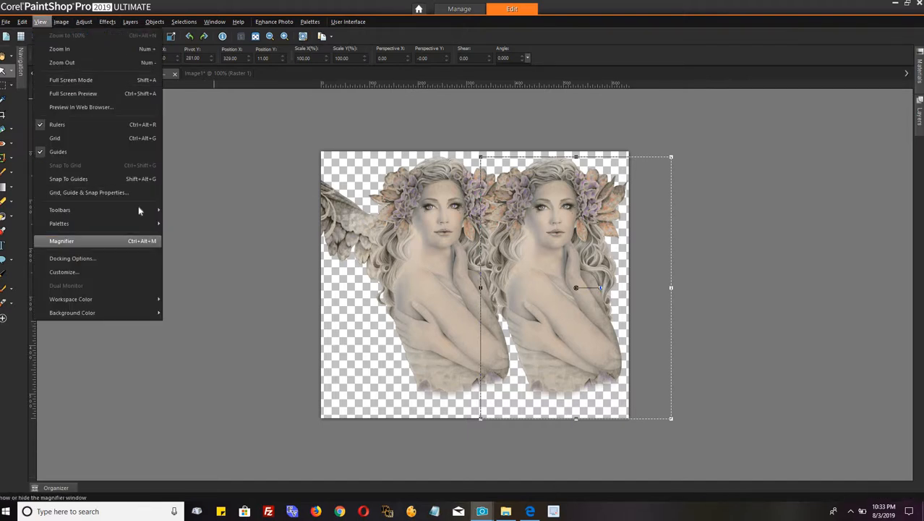
pyautogui.moveTo(138, 206)
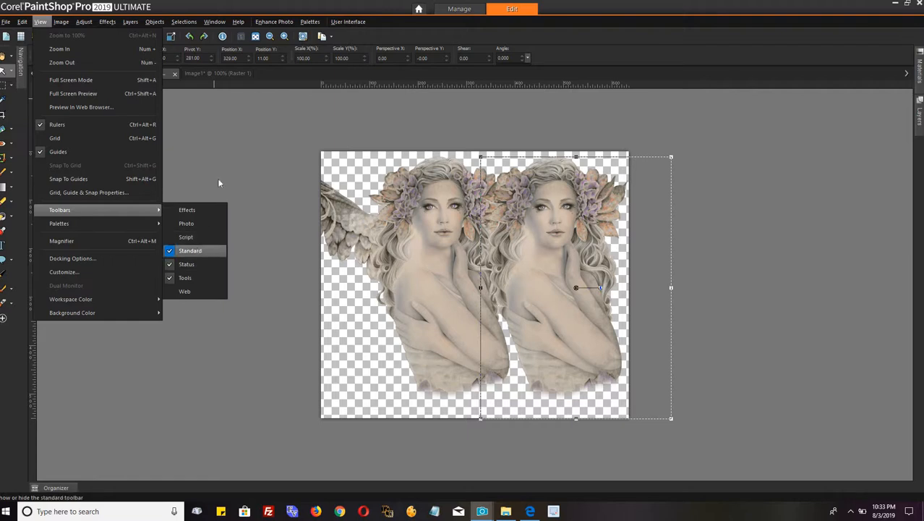
pyautogui.click(196, 251)
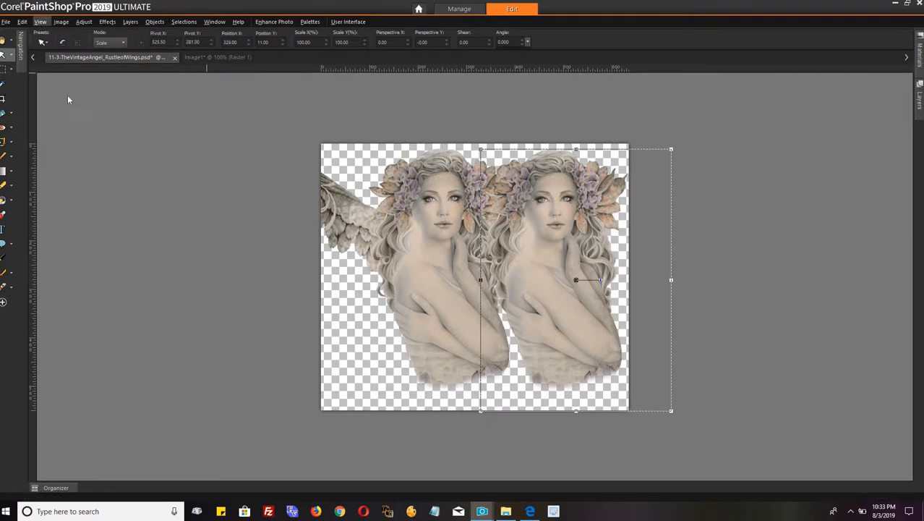
pyautogui.click(40, 22)
pyautogui.moveTo(109, 210)
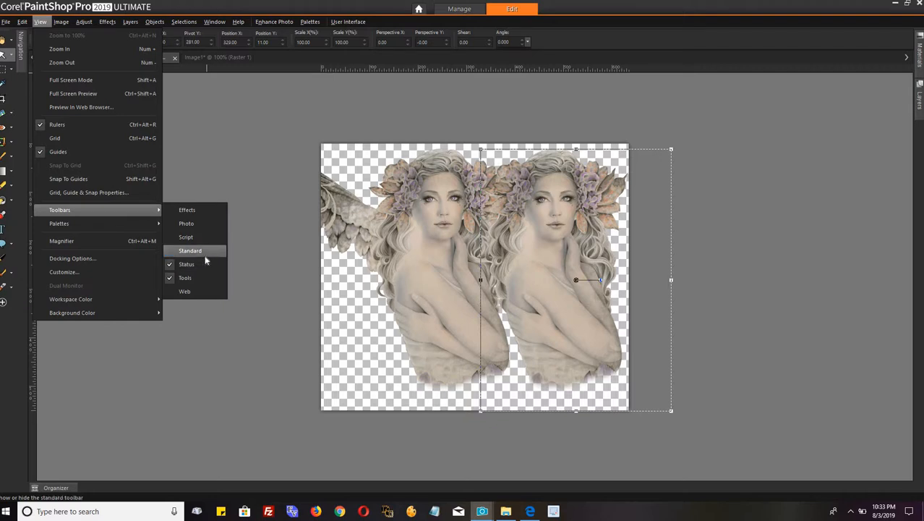
pyautogui.click(204, 253)
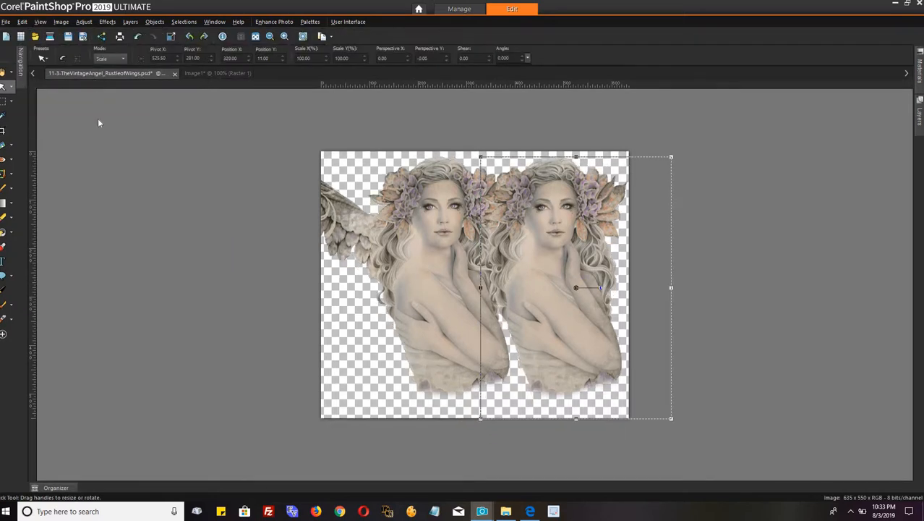
pyautogui.click(61, 22)
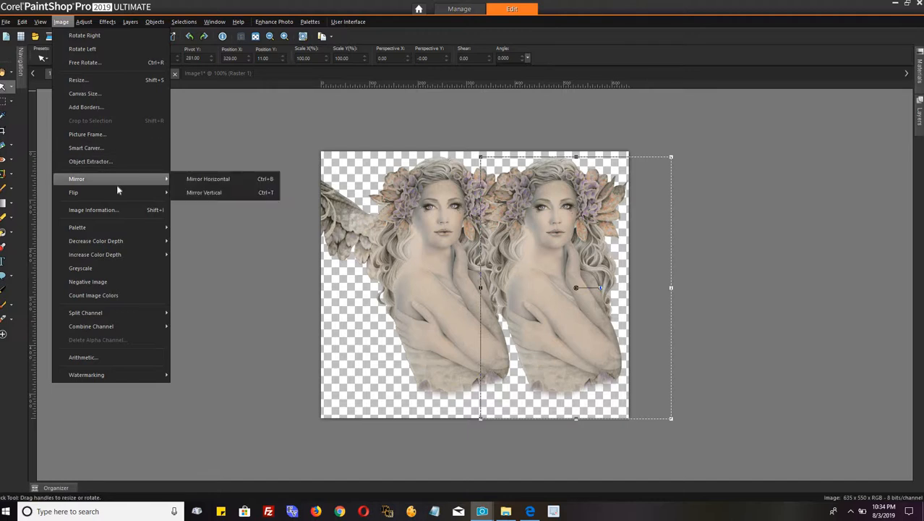
pyautogui.moveTo(121, 191)
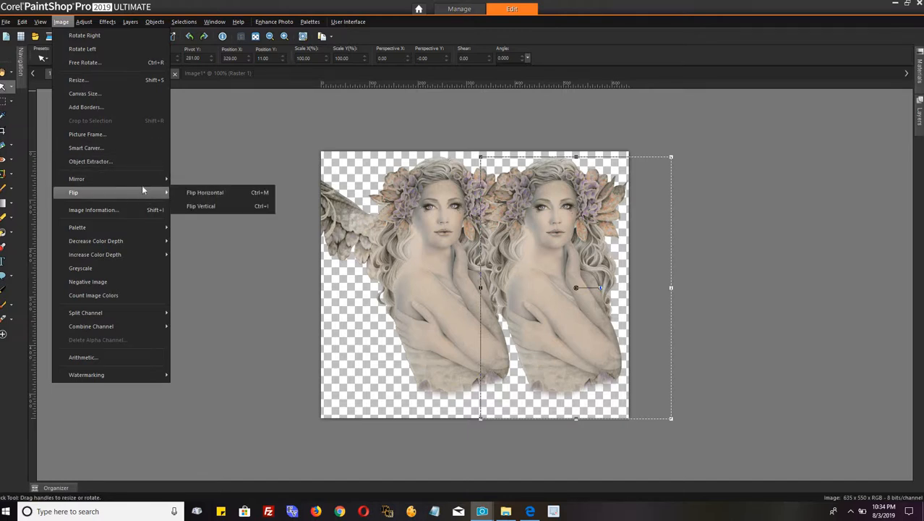
pyautogui.moveTo(145, 226)
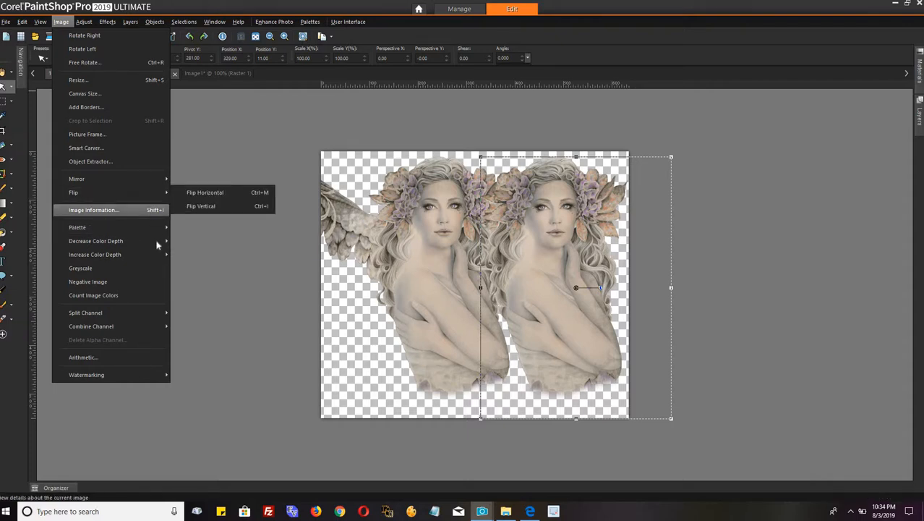
# - Turn on the Script toolbar in the Edit workspace
pyautogui.moveTo(41, 22)
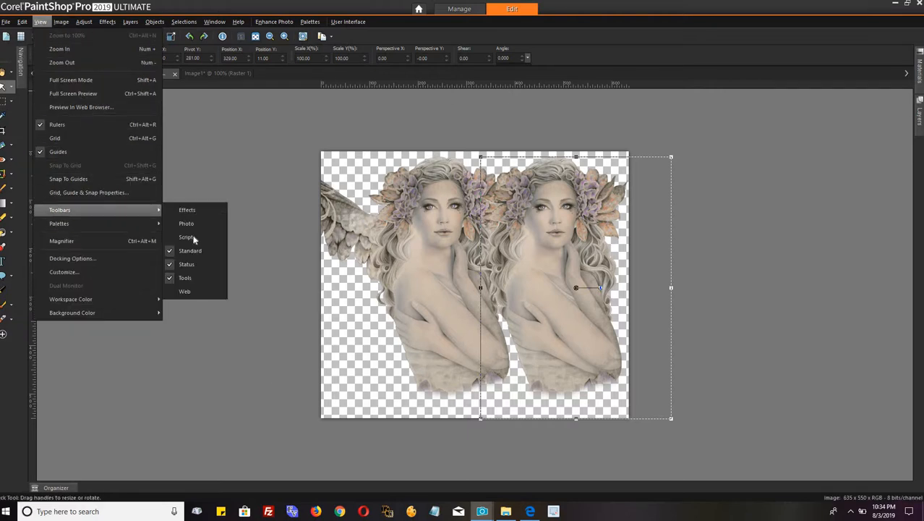
pyautogui.click(190, 236)
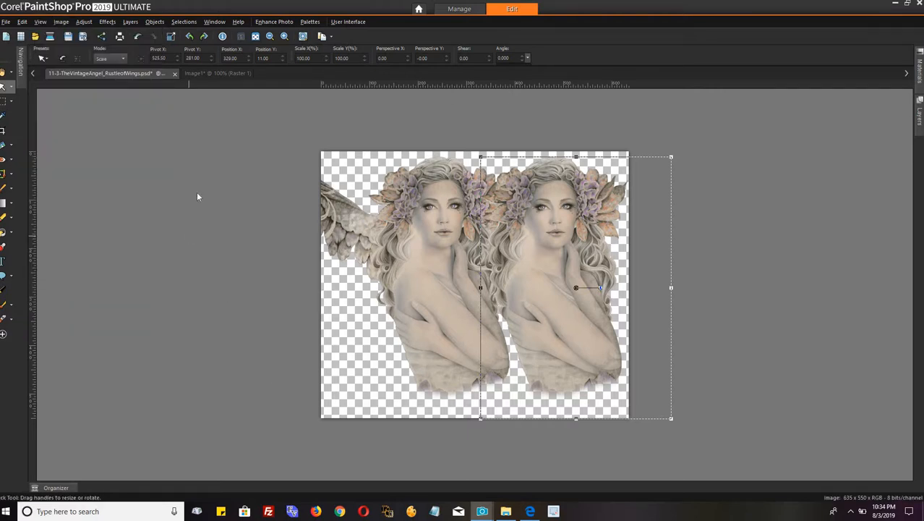
pyautogui.click(41, 22)
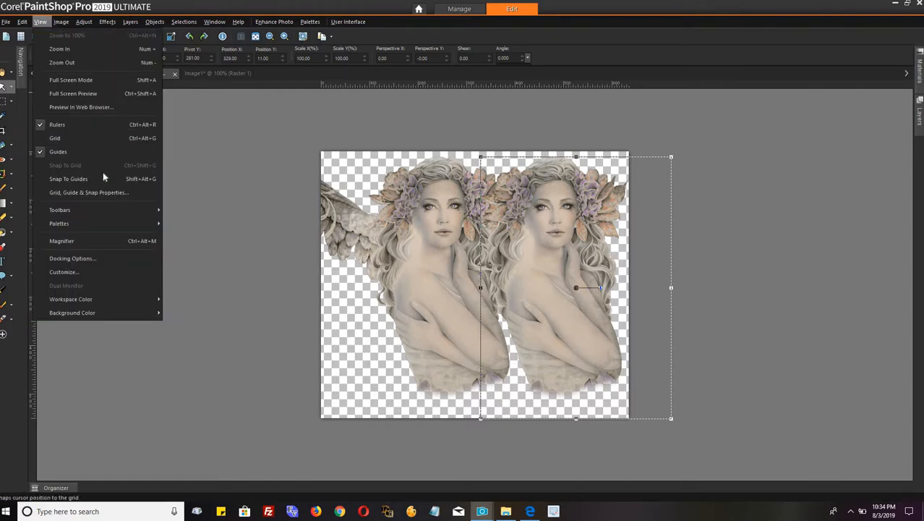
pyautogui.moveTo(141, 221)
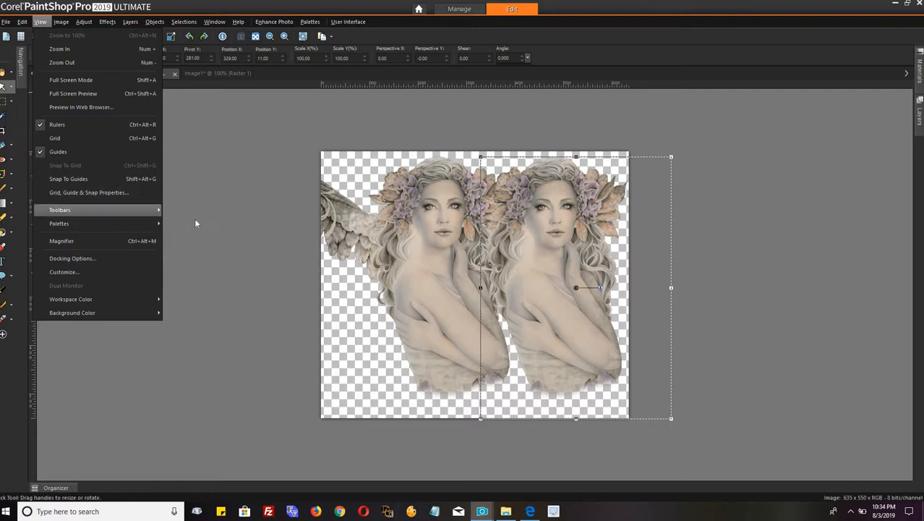
pyautogui.click(194, 235)
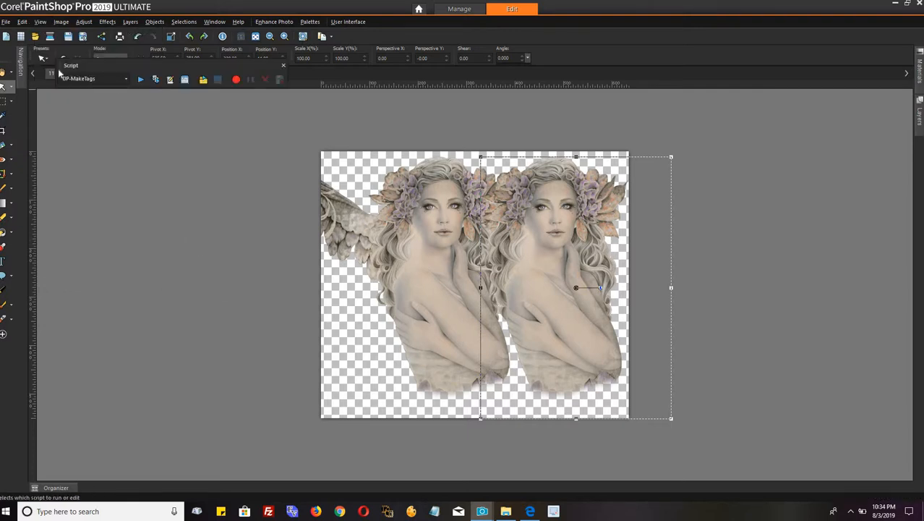
# - Move the floating Script toolbar, try a narrower two-row shape, and dock it at the end of the Standard toolbar's row
pyautogui.moveTo(63, 68); pyautogui.dragTo(539, 49)
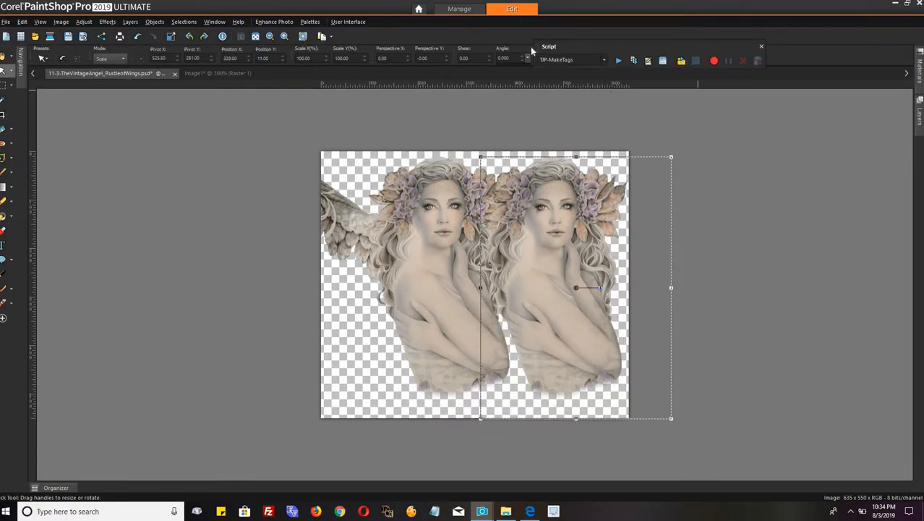
pyautogui.moveTo(530, 47); pyautogui.dragTo(582, 46)
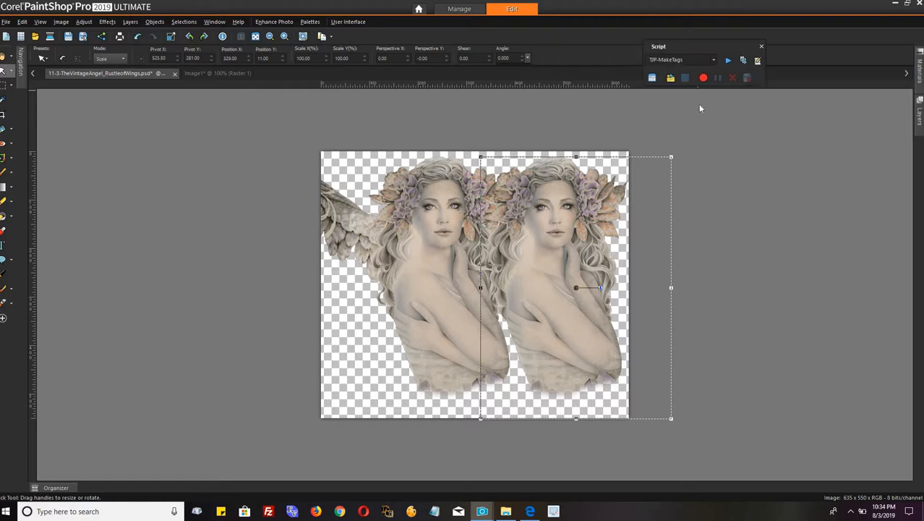
pyautogui.moveTo(696, 82); pyautogui.dragTo(695, 73)
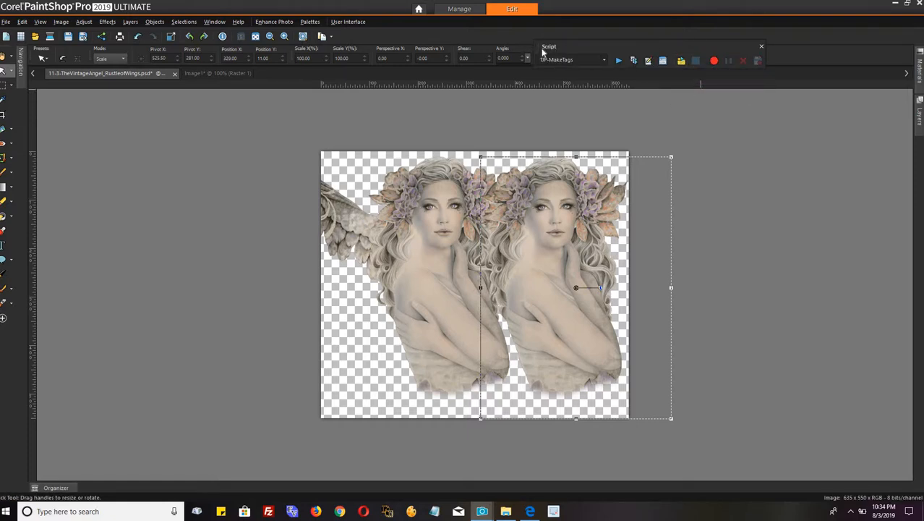
pyautogui.moveTo(543, 50); pyautogui.dragTo(339, 33)
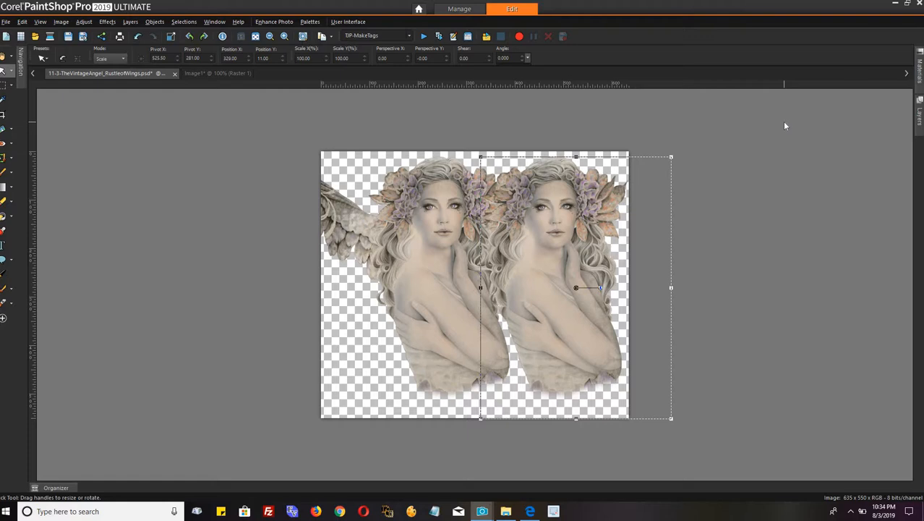
# - Check the list of available palettes and preview the lower layer's tooltip thumbnail in the Layers palette
pyautogui.click(311, 22)
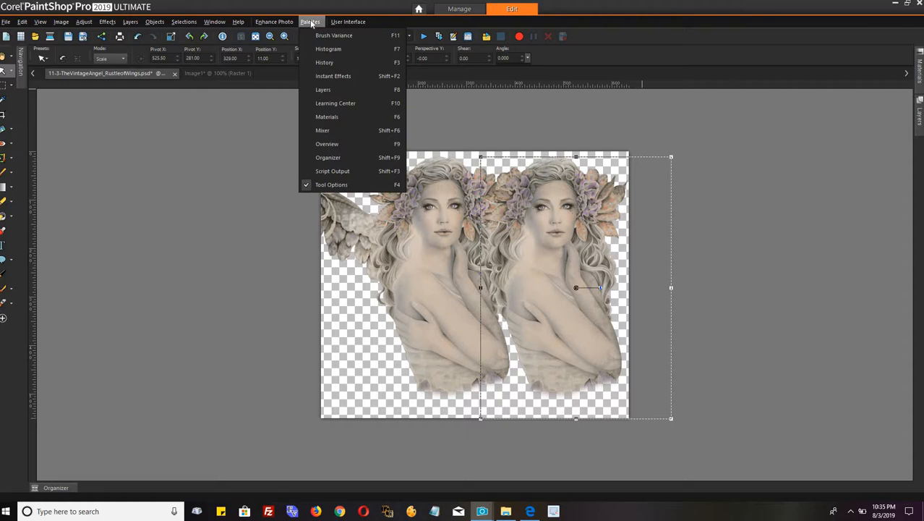
pyautogui.click(311, 23)
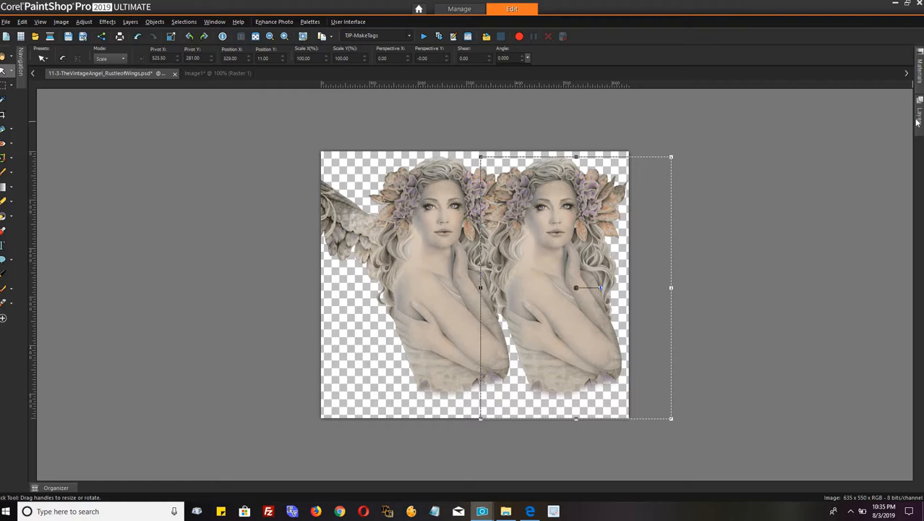
pyautogui.moveTo(916, 124)
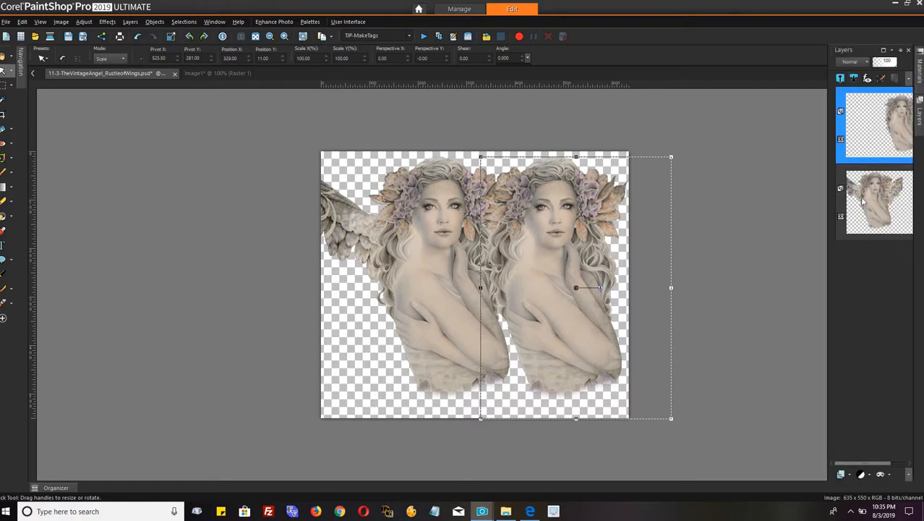
pyautogui.moveTo(877, 191)
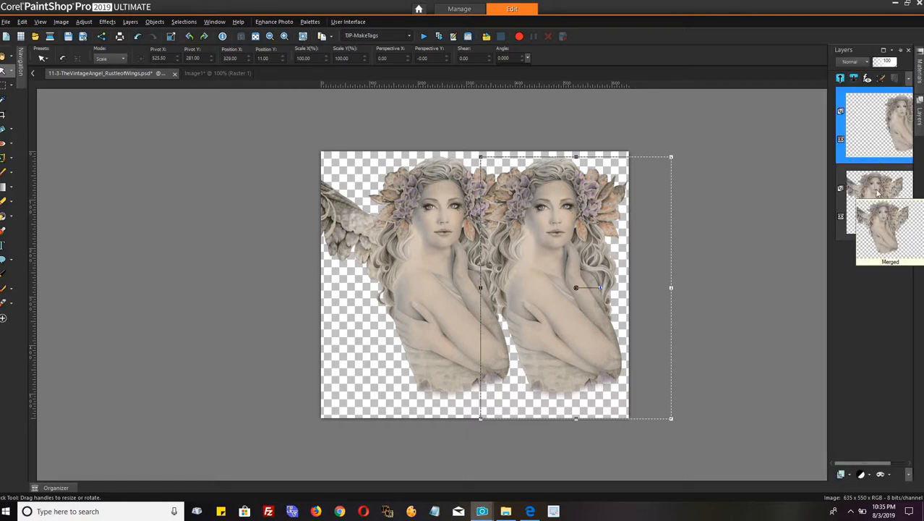
pyautogui.click(909, 480)
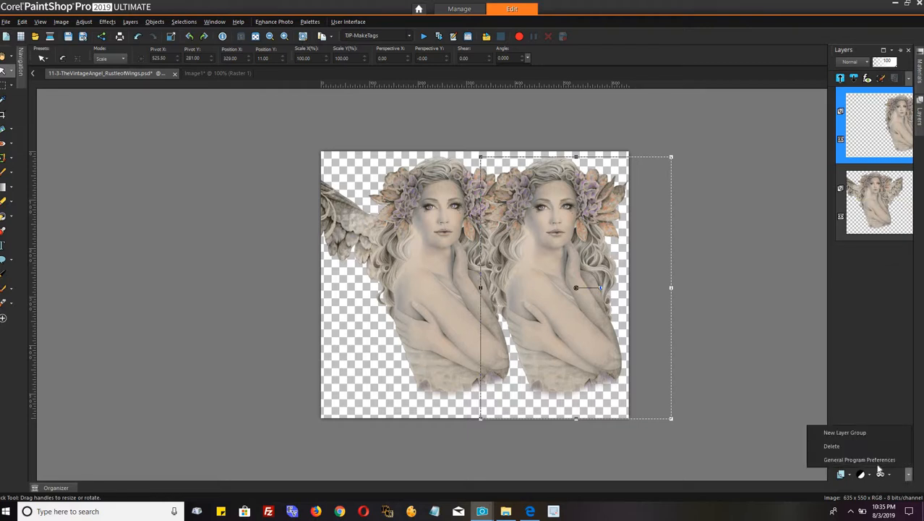
pyautogui.click(908, 481)
pyautogui.click(908, 482)
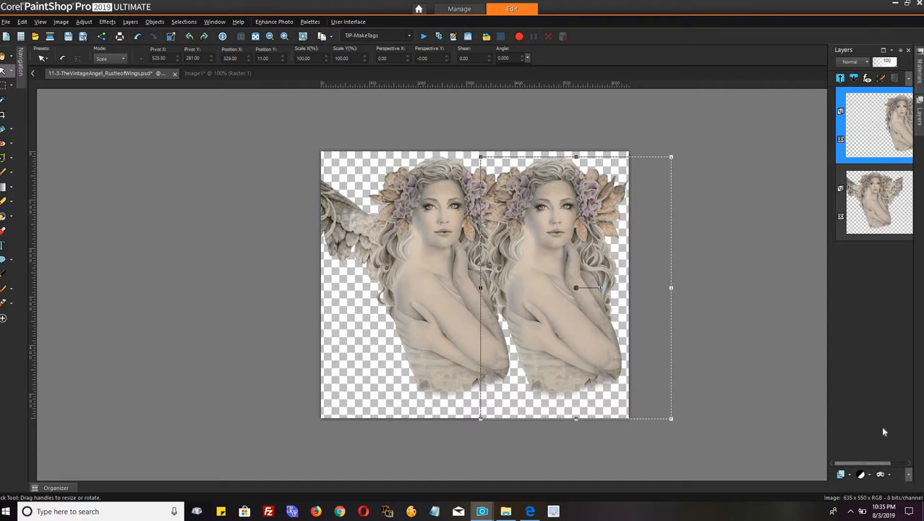
pyautogui.click(909, 476)
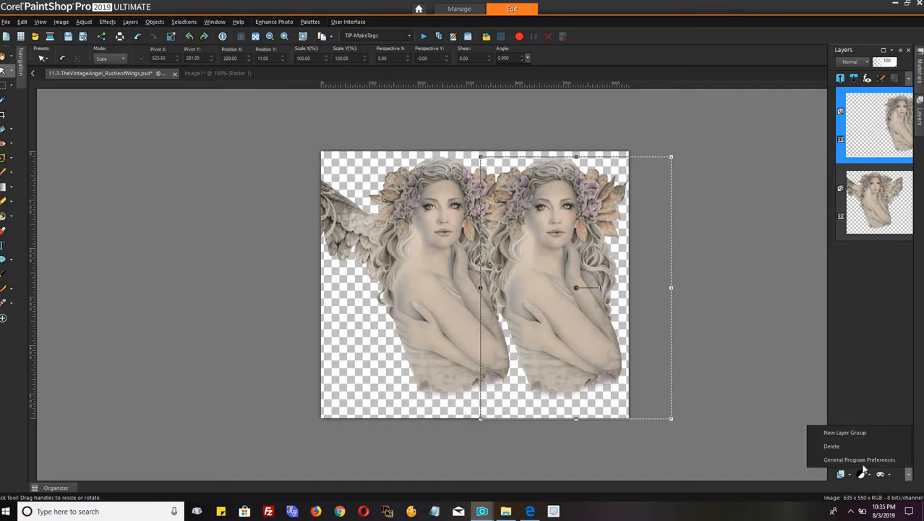
pyautogui.click(881, 473)
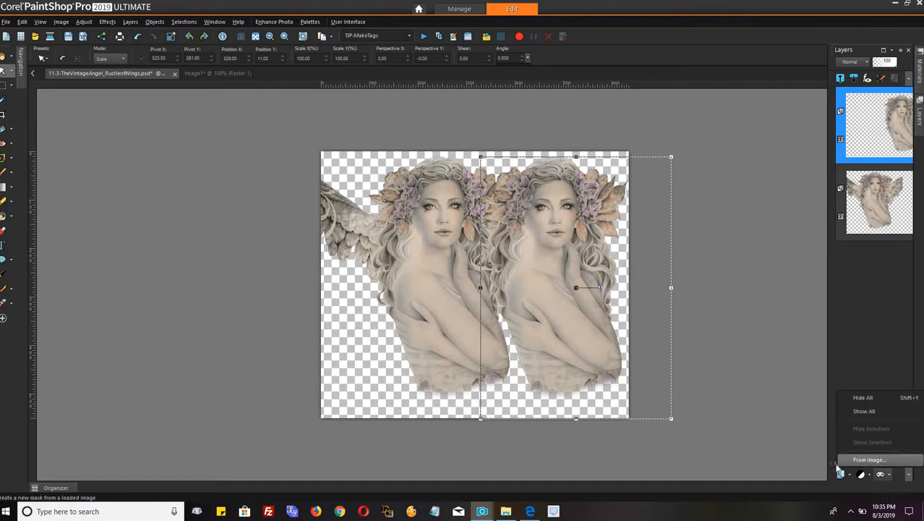
pyautogui.click(912, 484)
pyautogui.click(909, 477)
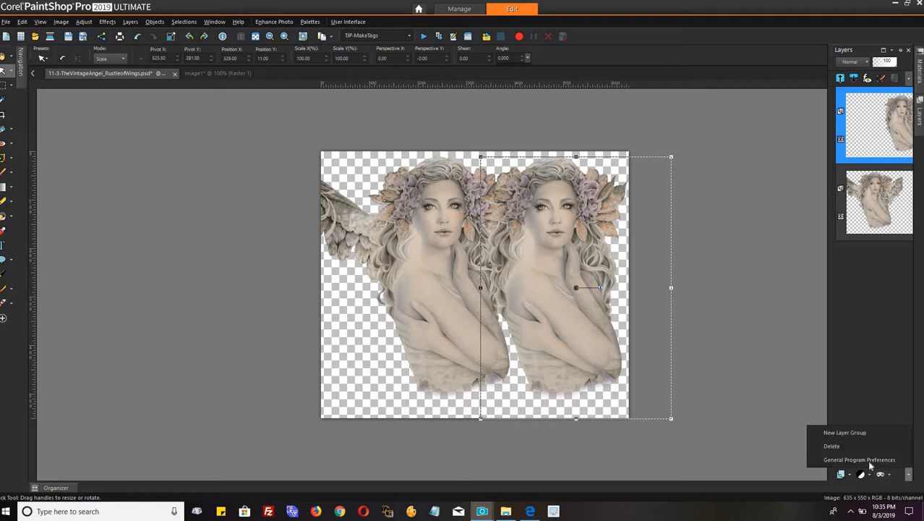
pyautogui.click(884, 474)
pyautogui.click(911, 479)
pyautogui.click(909, 479)
pyautogui.click(885, 475)
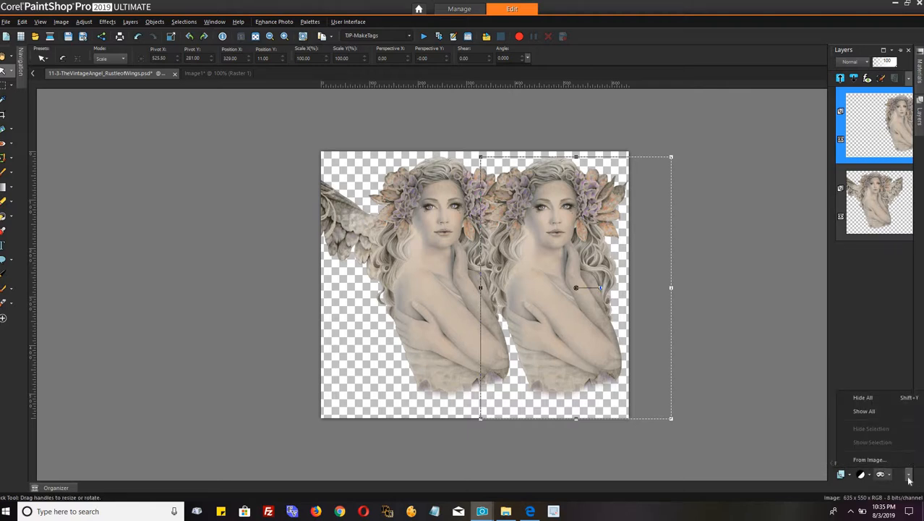
# - In the Palettes section of the general program preferences, set the Layers palette's tooltip thumbnail size to 173 pixels
pyautogui.click(910, 479)
pyautogui.click(884, 461)
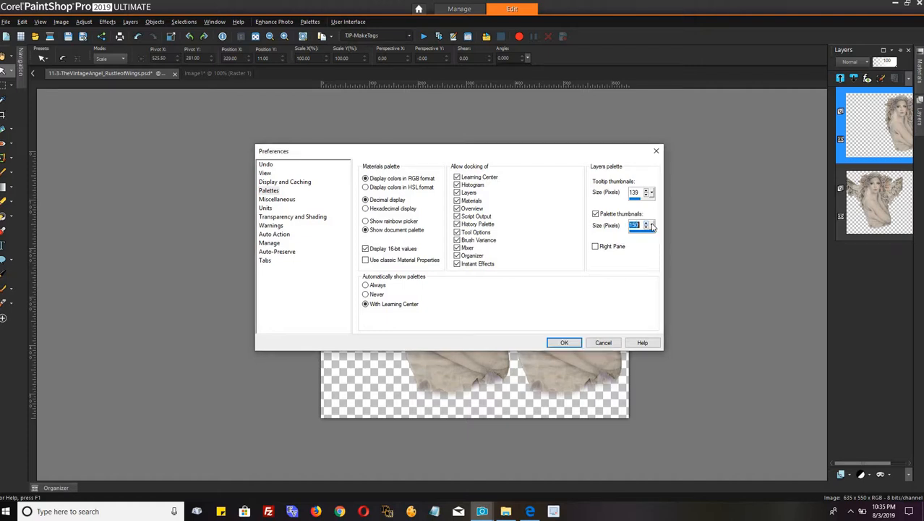
pyautogui.click(652, 226)
pyautogui.click(649, 191)
pyautogui.write('145')
pyautogui.click(649, 224)
pyautogui.click(648, 189)
pyautogui.click(564, 342)
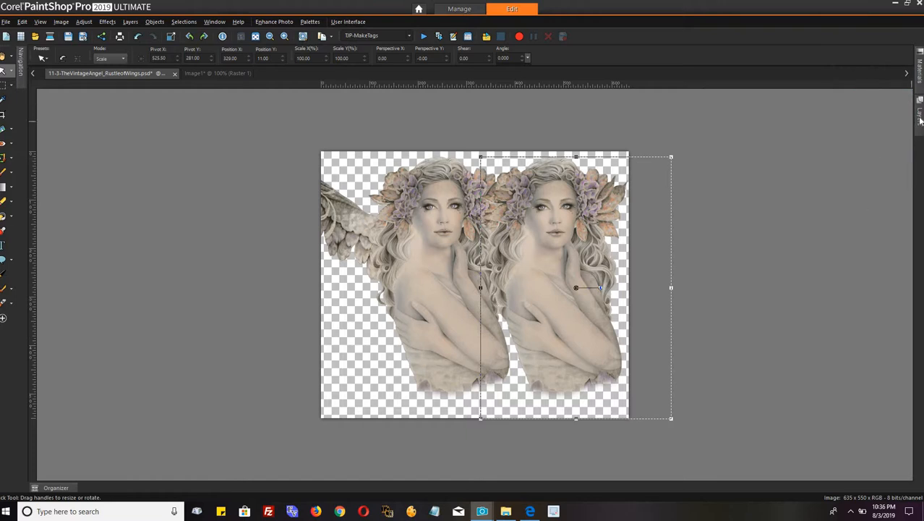
# - Reopen the general program preferences from the Layers palette and set the palette thumbnail size to 123 pixels
pyautogui.moveTo(920, 120)
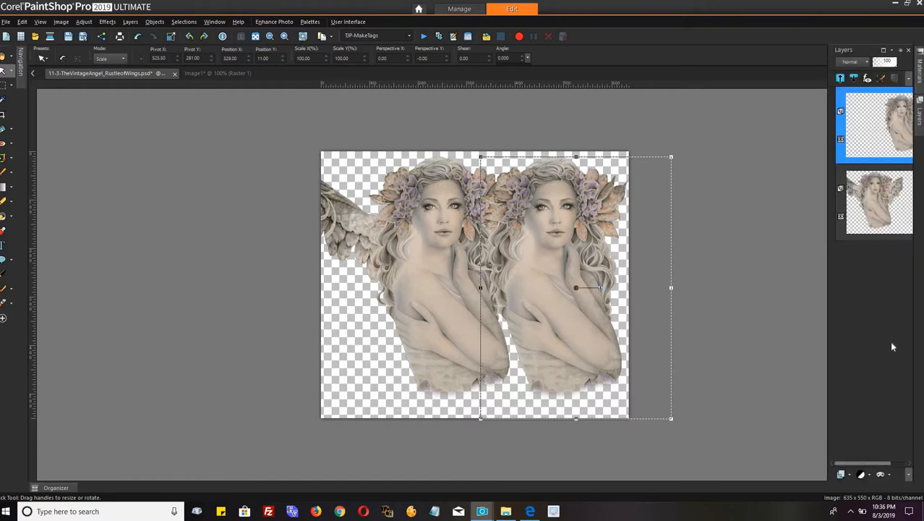
pyautogui.click(909, 478)
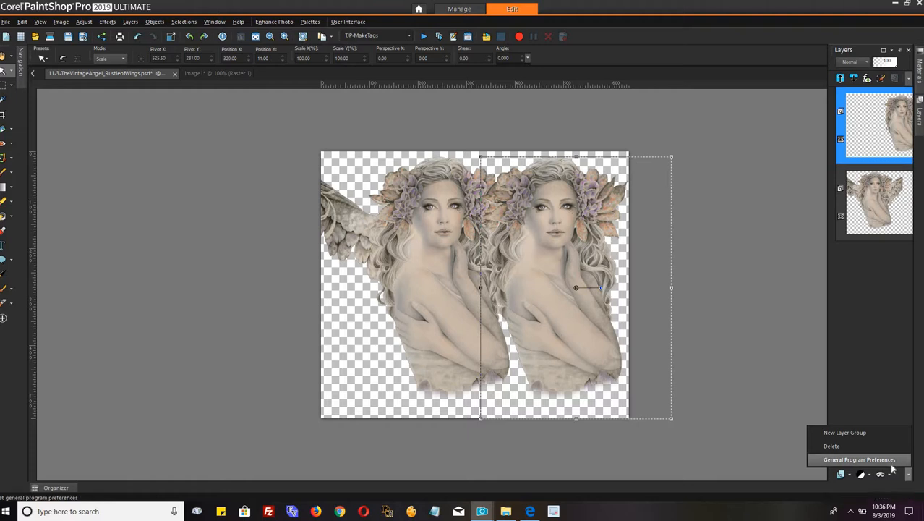
pyautogui.click(859, 459)
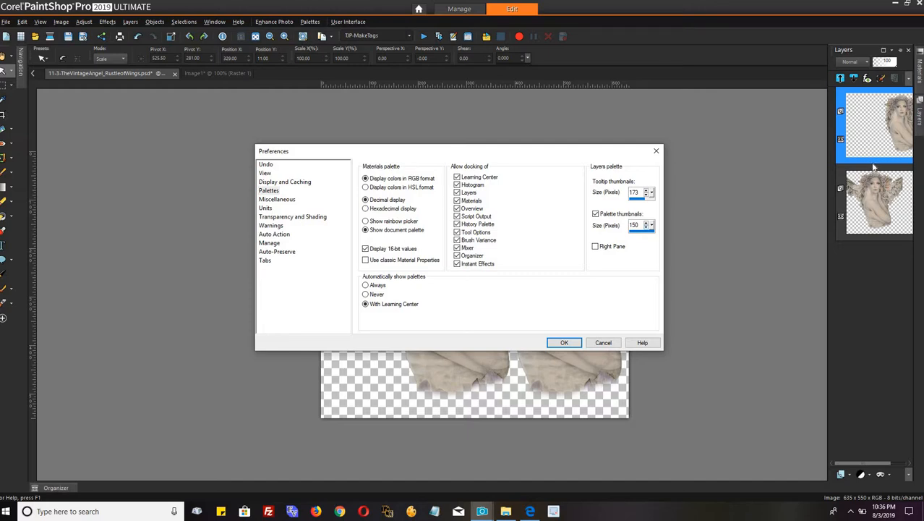
pyautogui.click(648, 229)
pyautogui.click(648, 228)
pyautogui.click(566, 342)
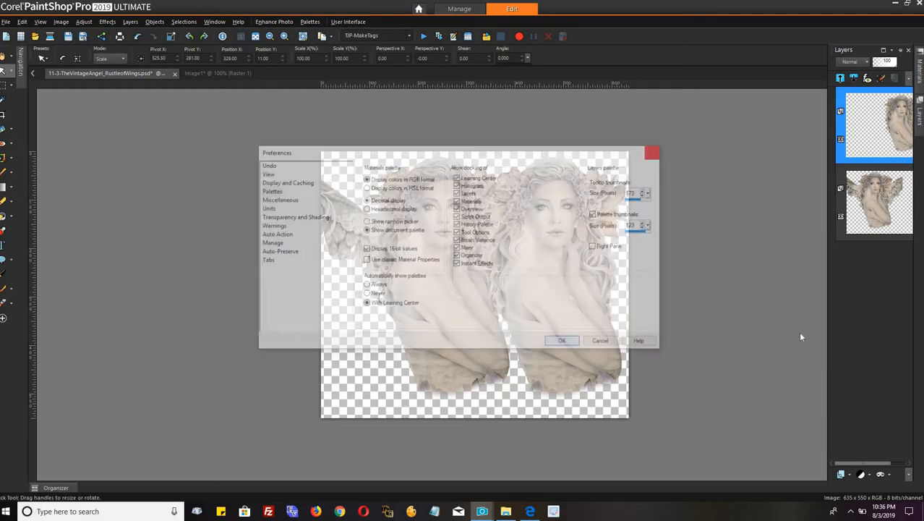
# - Reopen the general program preferences from the Layers palette and set the palette thumbnail size to 150 pixels
pyautogui.moveTo(920, 116)
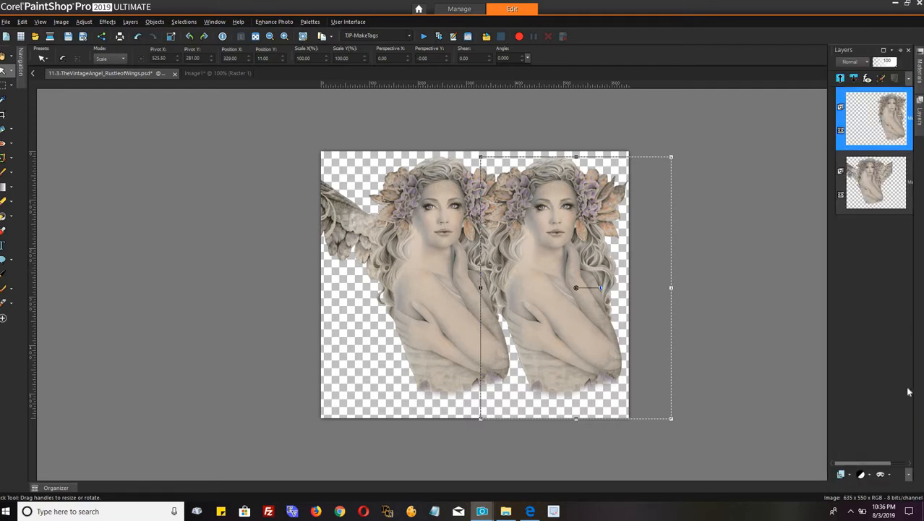
pyautogui.click(909, 477)
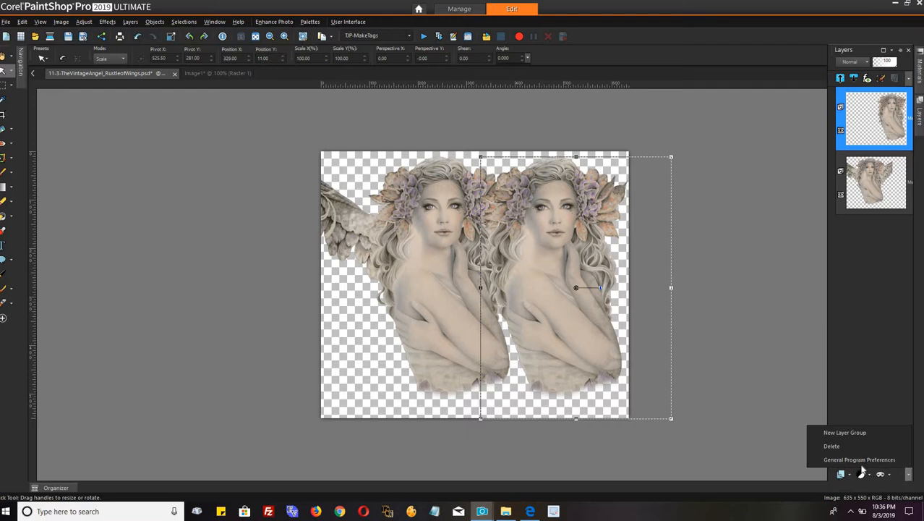
pyautogui.click(910, 477)
pyautogui.click(893, 461)
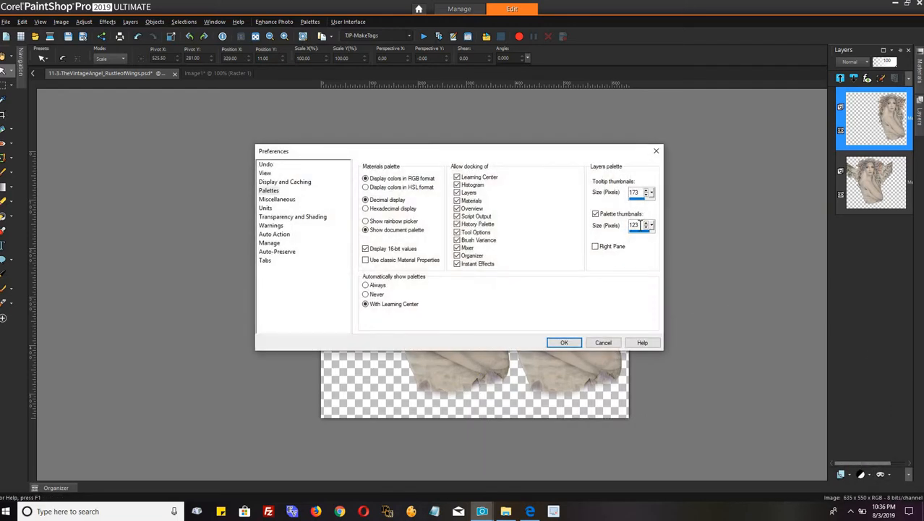
pyautogui.moveTo(640, 226); pyautogui.dragTo(618, 225)
pyautogui.write('150')
pyautogui.click(562, 346)
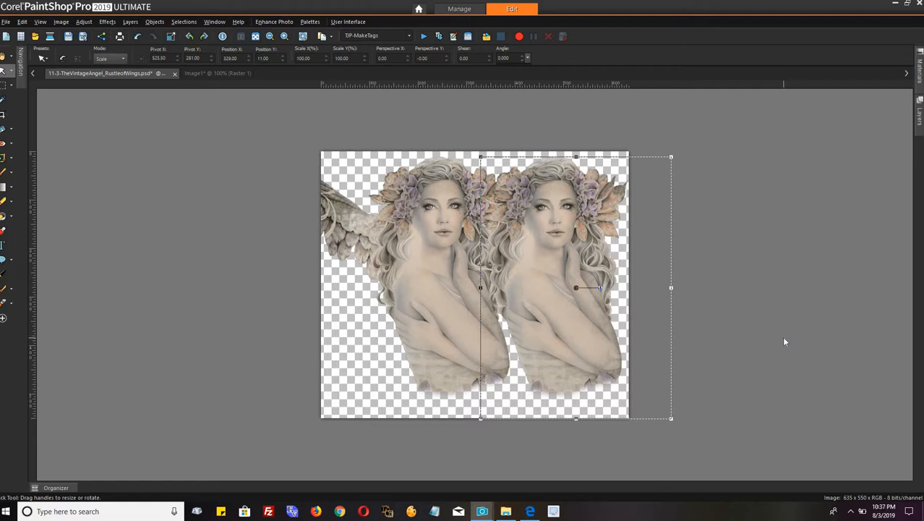
# - Switch to Image1 and rescale the figure freehand with the Pick tool, ending at about 108% width and 82% height
pyautogui.moveTo(671, 417); pyautogui.dragTo(212, 114)
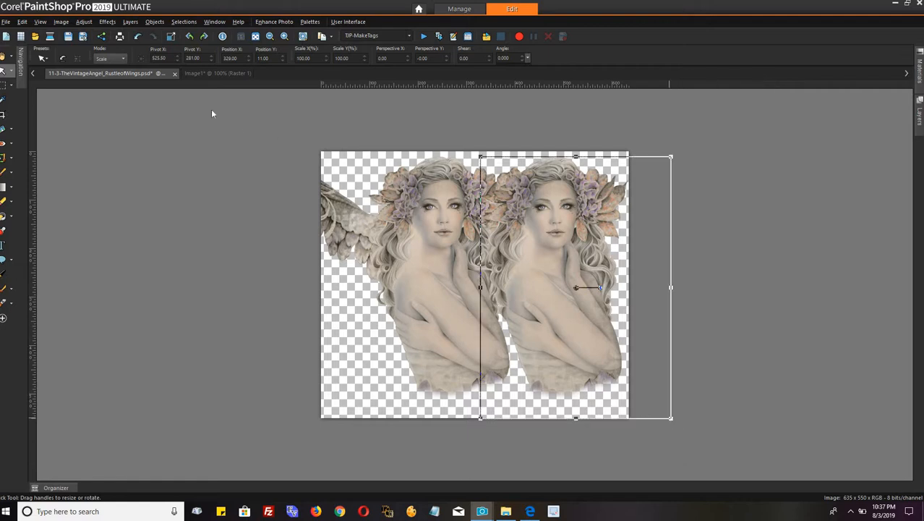
pyautogui.click(207, 73)
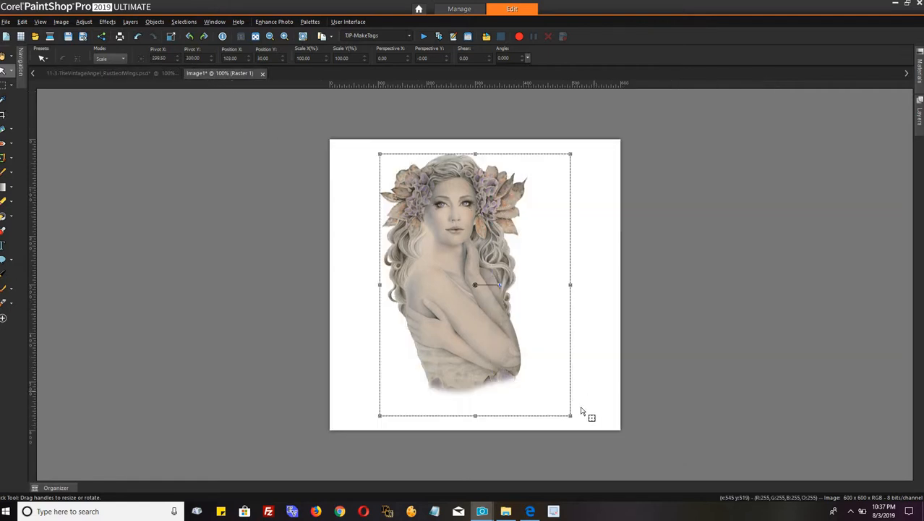
pyautogui.click(571, 416)
pyautogui.moveTo(570, 416); pyautogui.dragTo(571, 418)
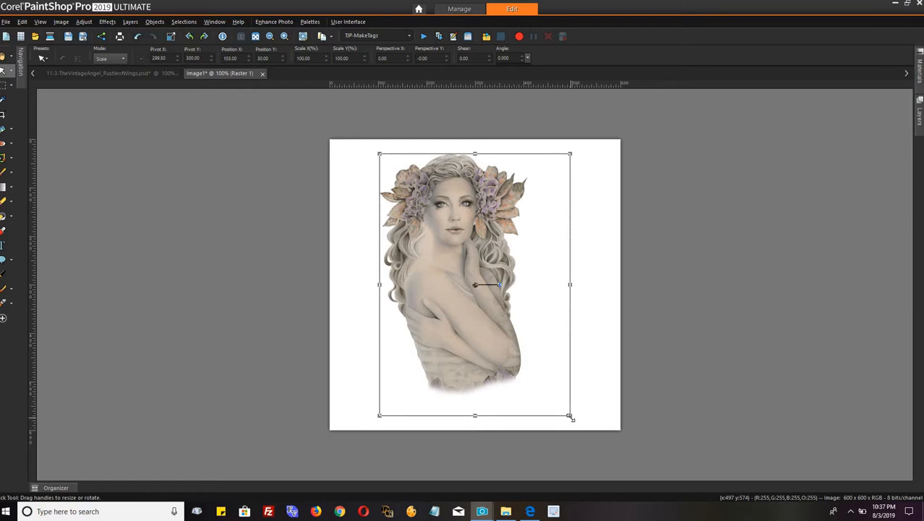
pyautogui.moveTo(571, 418); pyautogui.dragTo(543, 387)
pyautogui.moveTo(517, 350); pyautogui.dragTo(543, 377)
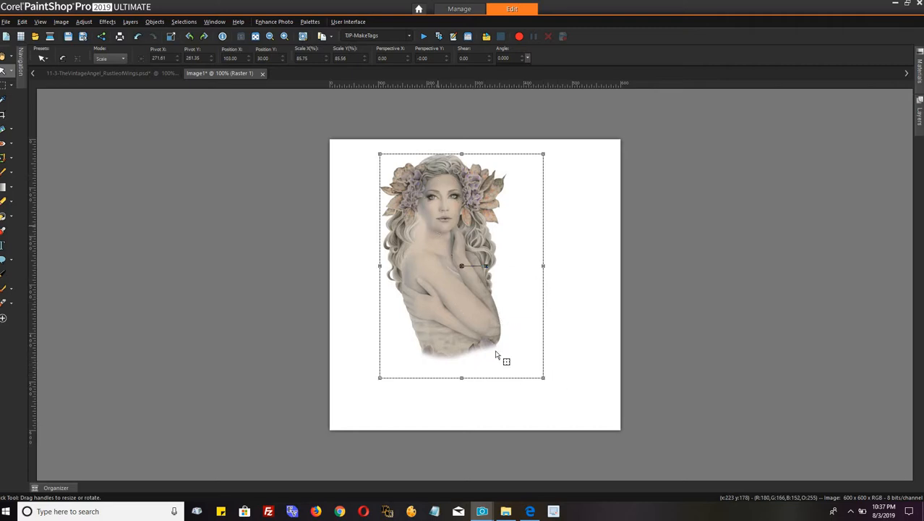
pyautogui.moveTo(460, 377); pyautogui.dragTo(455, 328)
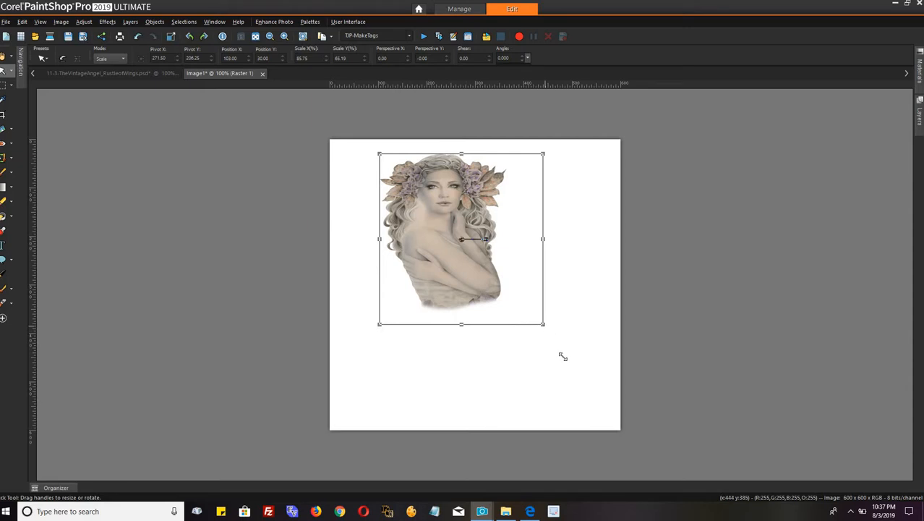
pyautogui.moveTo(563, 356); pyautogui.dragTo(576, 384)
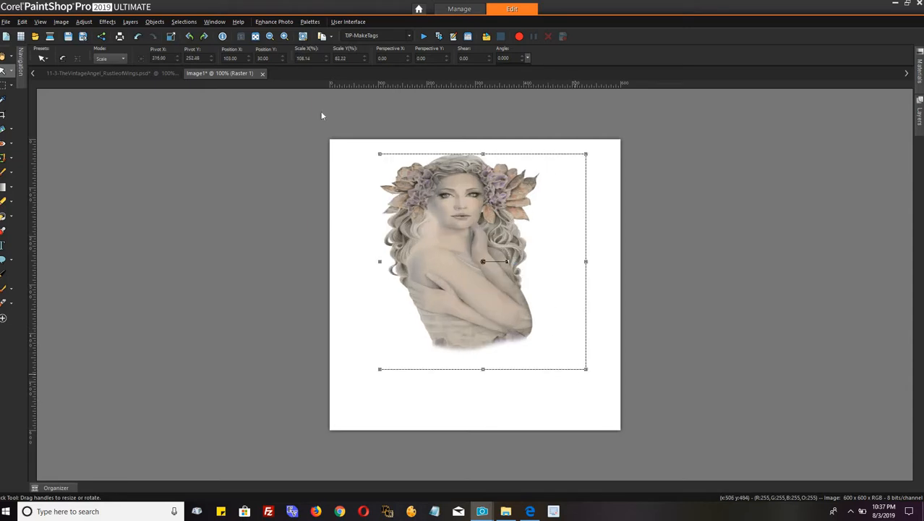
# - Open the image Resize settings and examine the percentage values, advanced settings and Resize all layers option
pyautogui.click(64, 23)
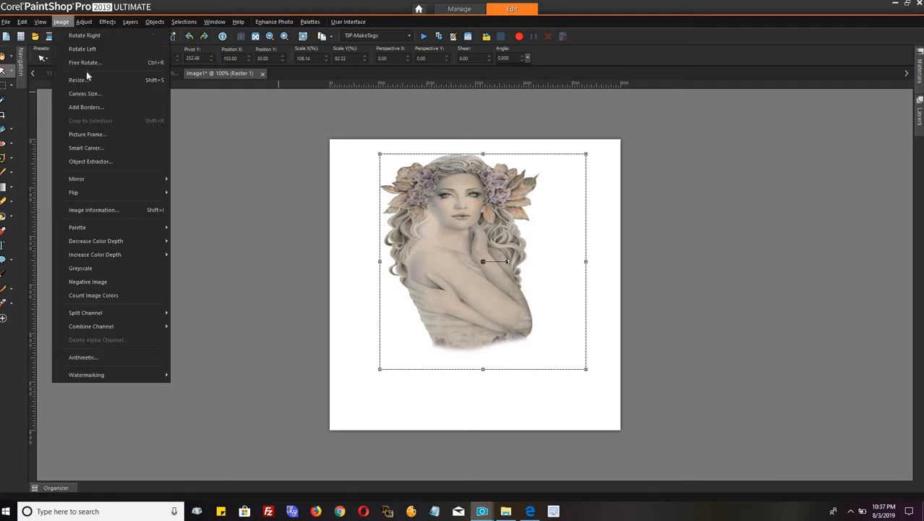
pyautogui.click(558, 231)
pyautogui.hotkey('shift', 's')
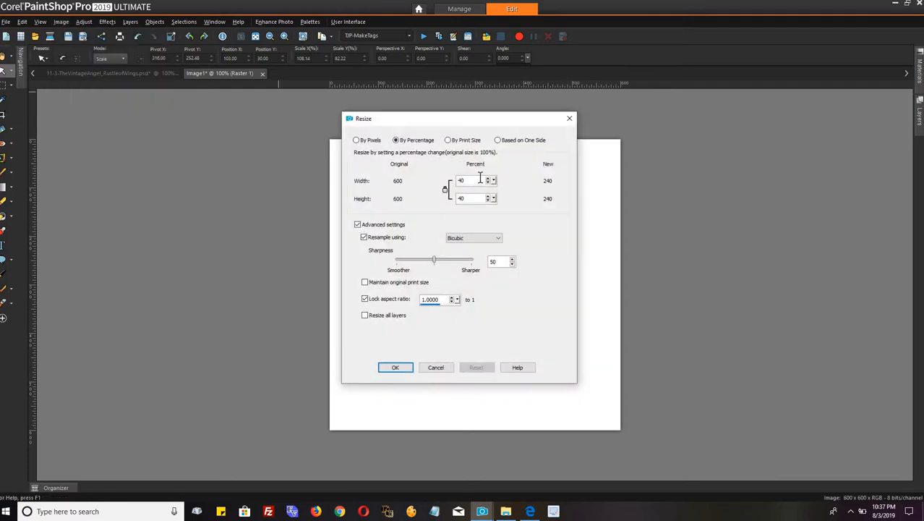
pyautogui.click(476, 181)
pyautogui.doubleClick(466, 179)
pyautogui.click(468, 179)
pyautogui.doubleClick(478, 180)
pyautogui.click(357, 225)
pyautogui.click(363, 316)
pyautogui.click(365, 319)
pyautogui.click(364, 319)
pyautogui.click(366, 317)
# - Try locked aspect ratios of 2 and 1 in the Resize settings and cancel the resize
pyautogui.moveTo(435, 299); pyautogui.dragTo(420, 299)
pyautogui.click(443, 297)
pyautogui.moveTo(446, 302); pyautogui.dragTo(413, 303)
pyautogui.write('2')
pyautogui.moveTo(443, 300); pyautogui.dragTo(412, 299)
pyautogui.write('1')
pyautogui.click(435, 371)
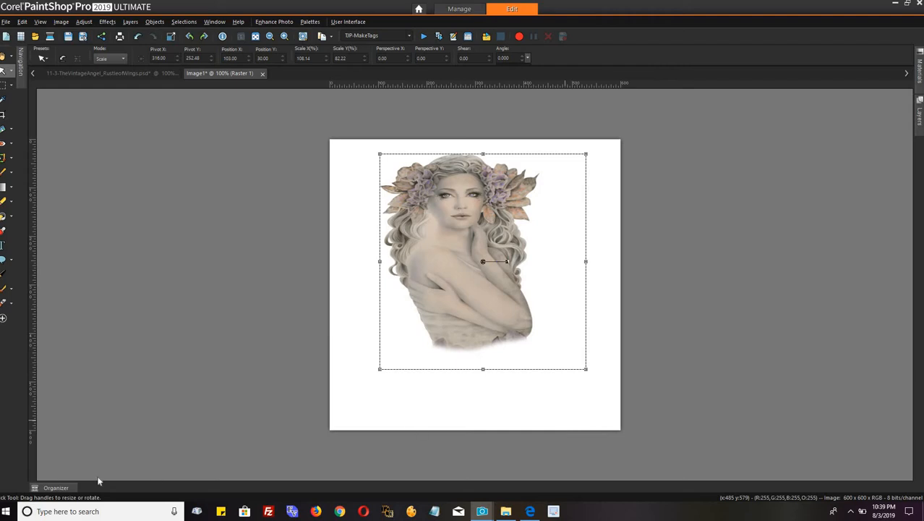
# - Browse the Organizer's folder tree to the 11-3-TheVintageAngel_RustleofWings folder and briefly check File Explorer for comparison
pyautogui.click(67, 489)
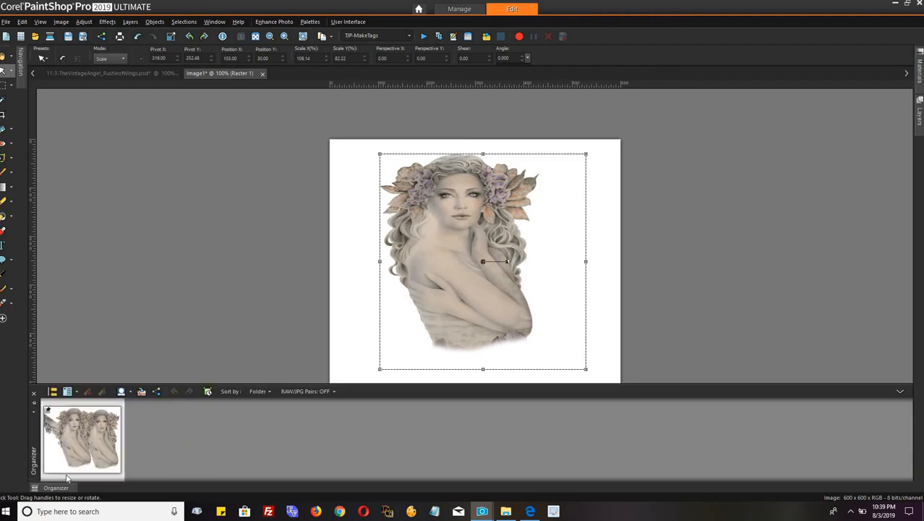
pyautogui.click(52, 391)
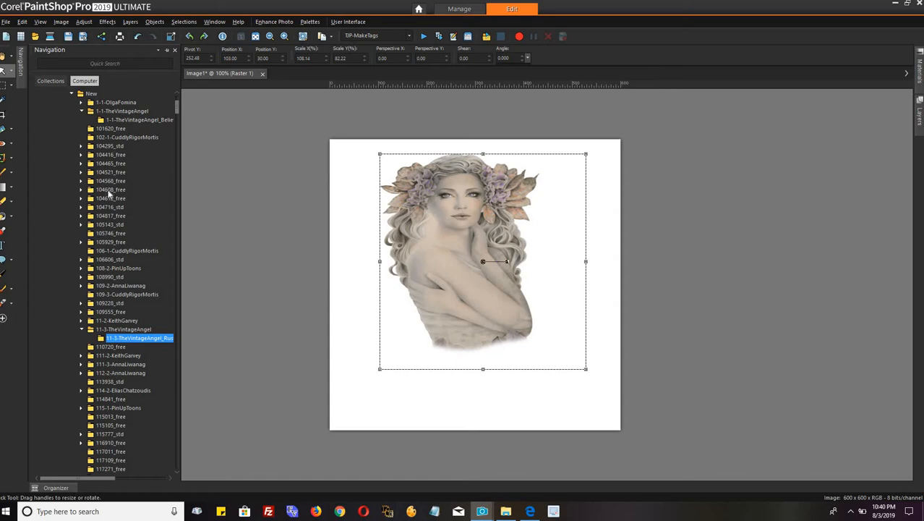
pyautogui.click(109, 190)
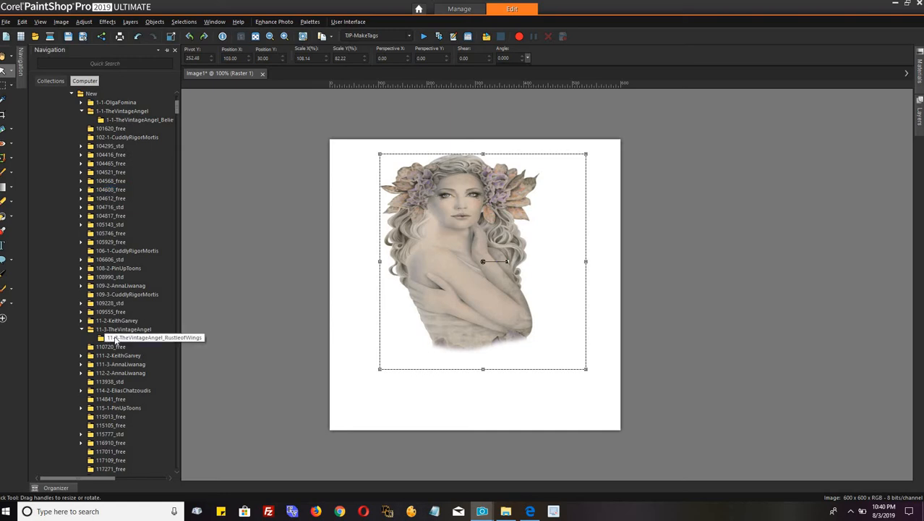
pyautogui.click(114, 338)
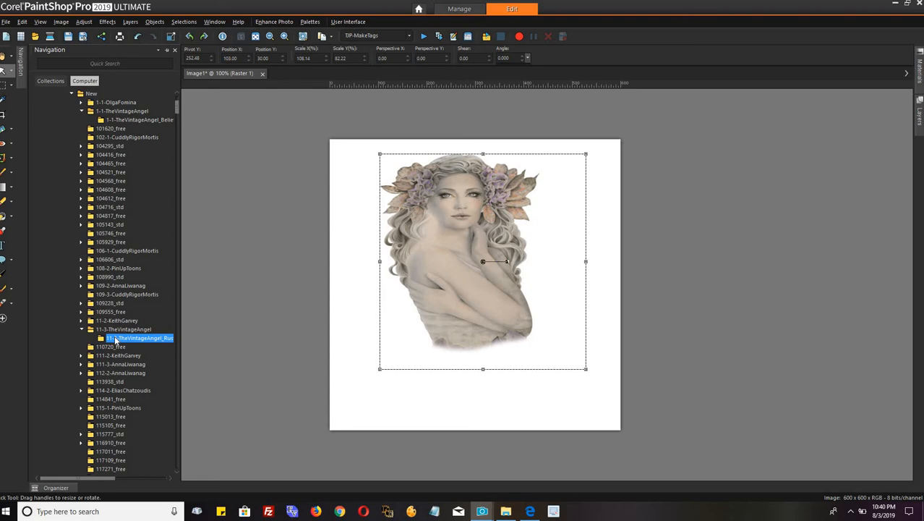
pyautogui.scroll(1, 109, 224)
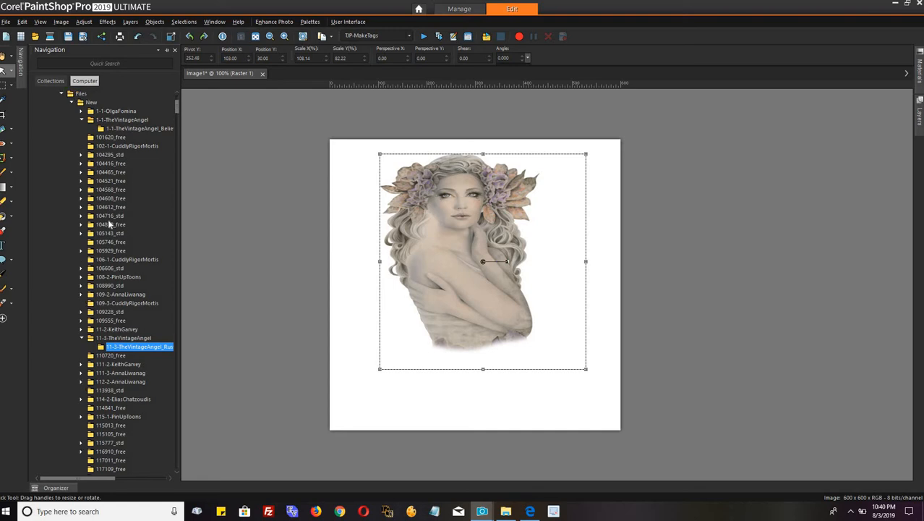
pyautogui.click(506, 512)
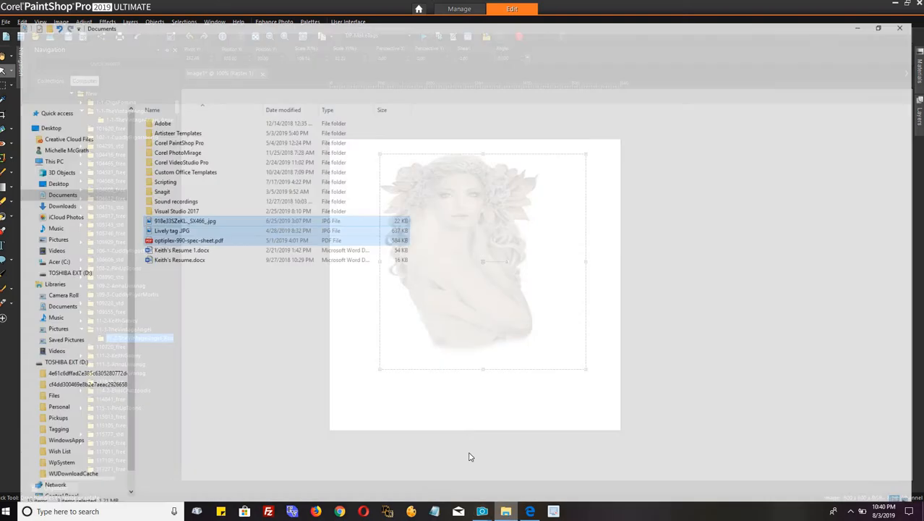
pyautogui.click(506, 512)
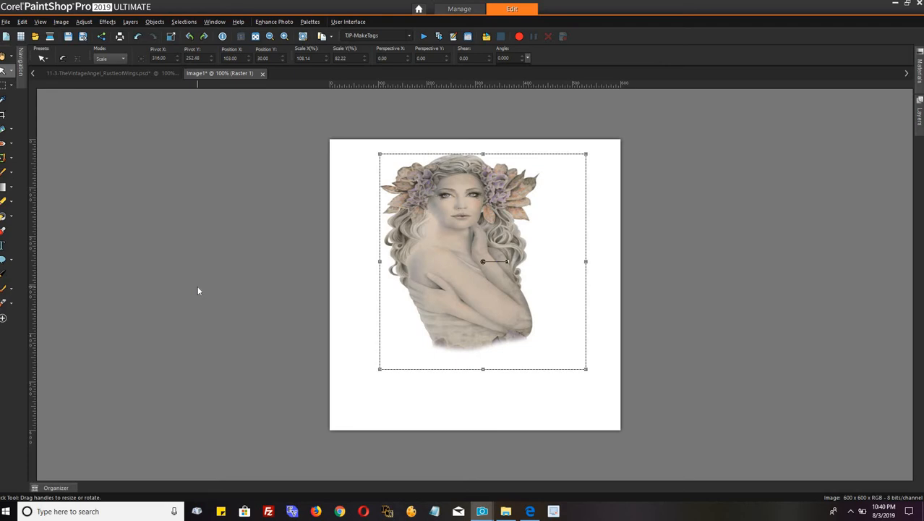
# - Try the Medium Gray workspace color and switch the workspace to Light Gray
pyautogui.click(347, 22)
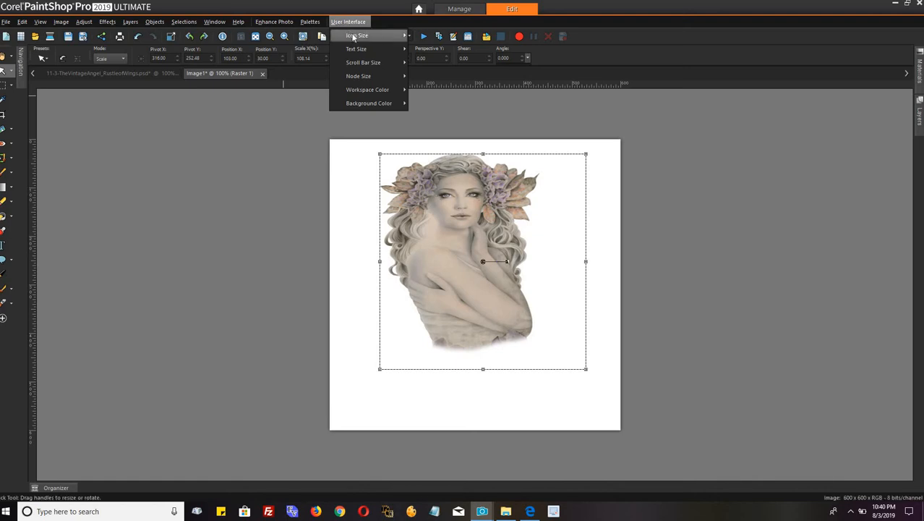
pyautogui.moveTo(380, 36)
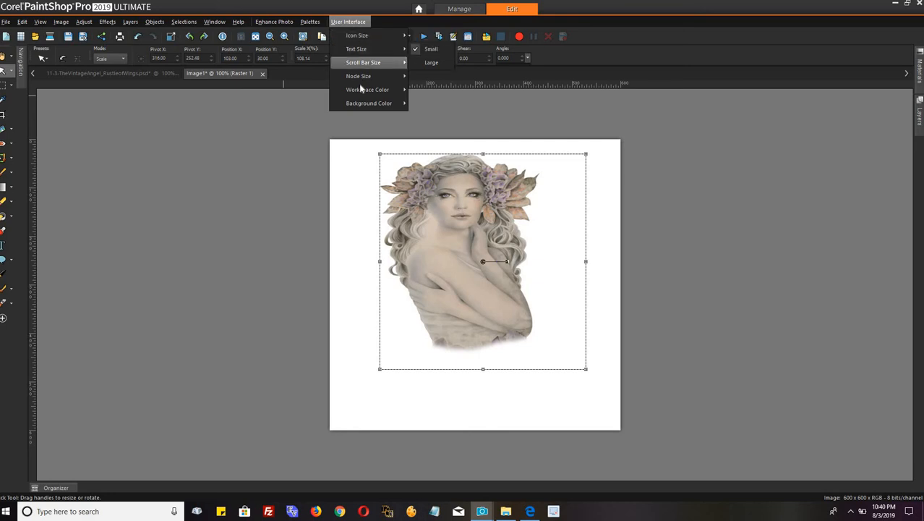
pyautogui.moveTo(377, 90)
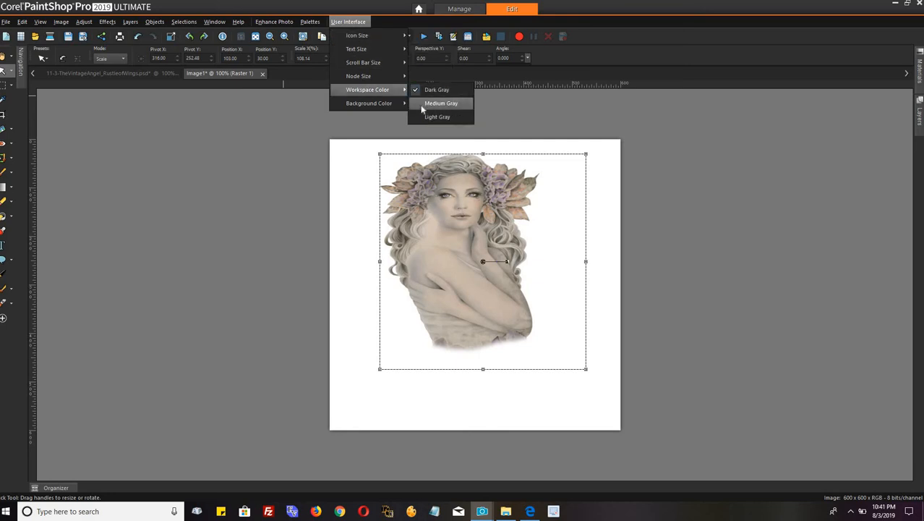
pyautogui.click(423, 107)
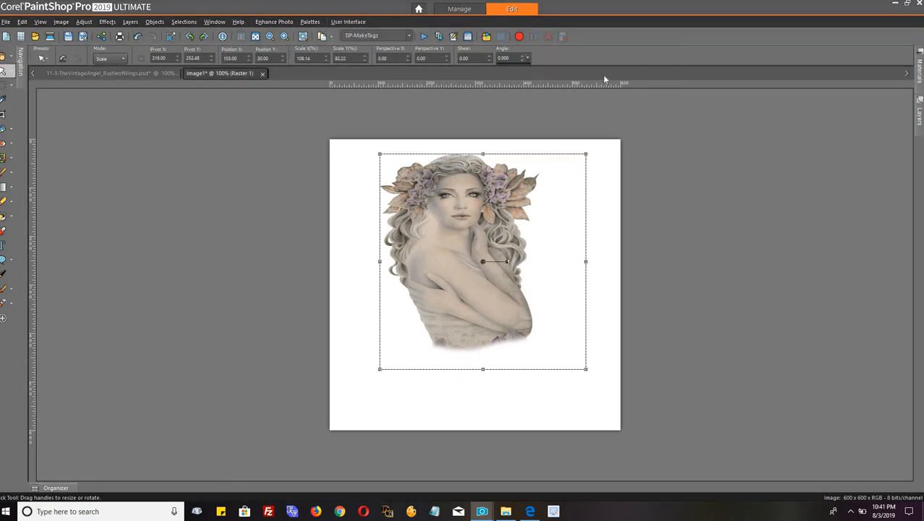
pyautogui.click(347, 21)
pyautogui.moveTo(367, 89)
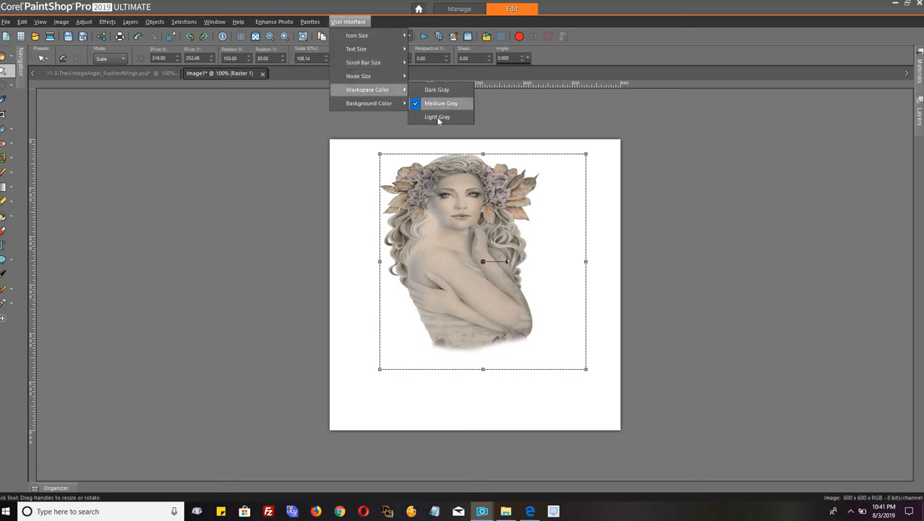
pyautogui.press('Return')
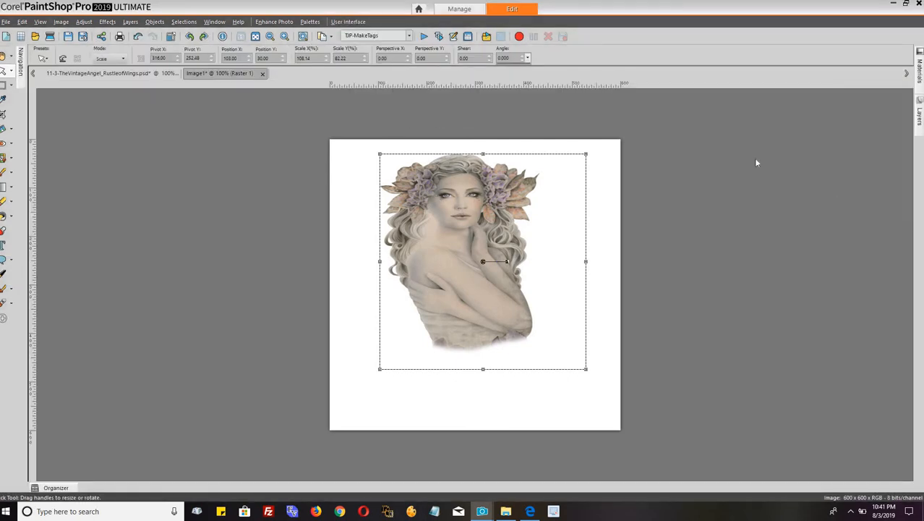
# - Set the background color behind the image to Black
pyautogui.click(349, 21)
pyautogui.moveTo(368, 103)
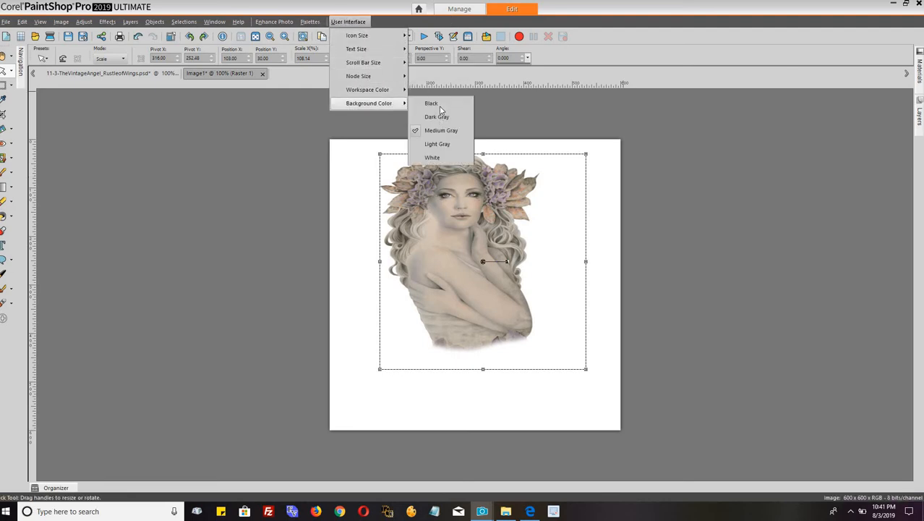
pyautogui.press('Return')
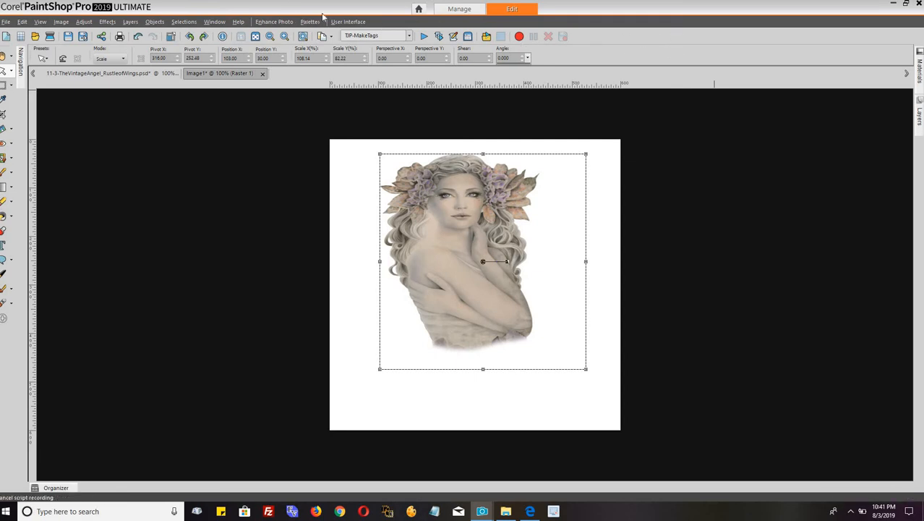
# - Choose a scroll bar size and set the interface text size to Large, accepting the 4K monitor notice
pyautogui.click(348, 22)
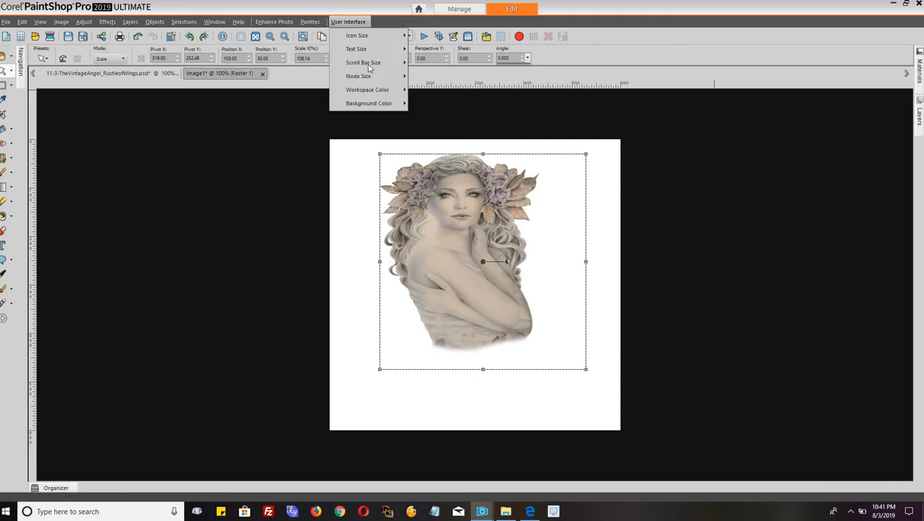
pyautogui.moveTo(370, 67)
pyautogui.click(449, 78)
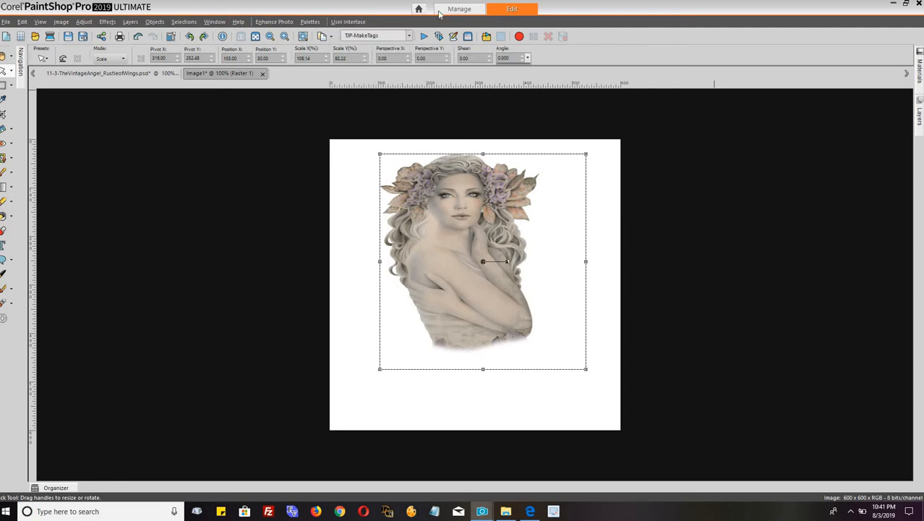
pyautogui.click(351, 22)
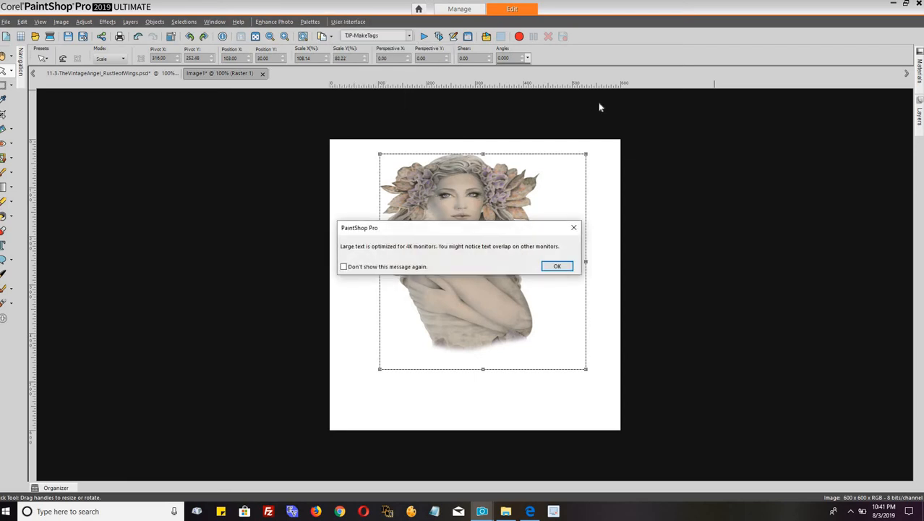
pyautogui.click(558, 266)
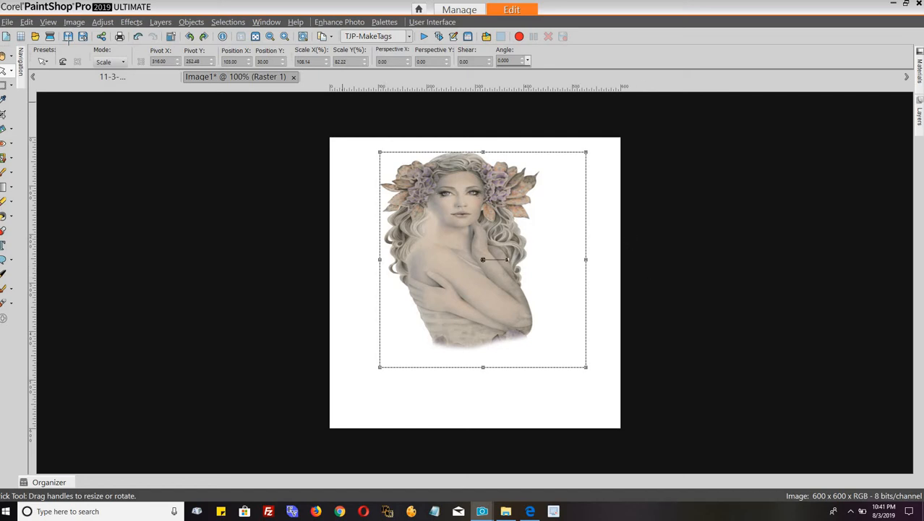
# - Set the interface icon size to Large
pyautogui.click(432, 22)
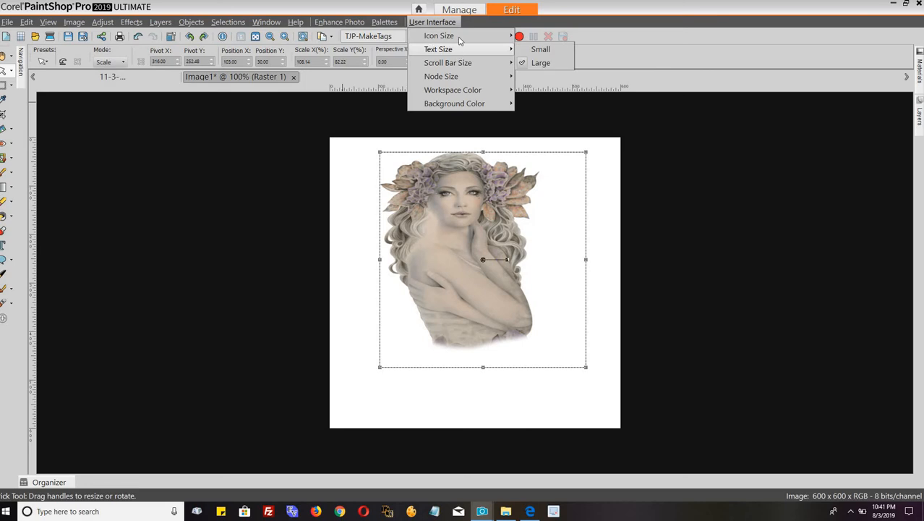
pyautogui.moveTo(459, 39)
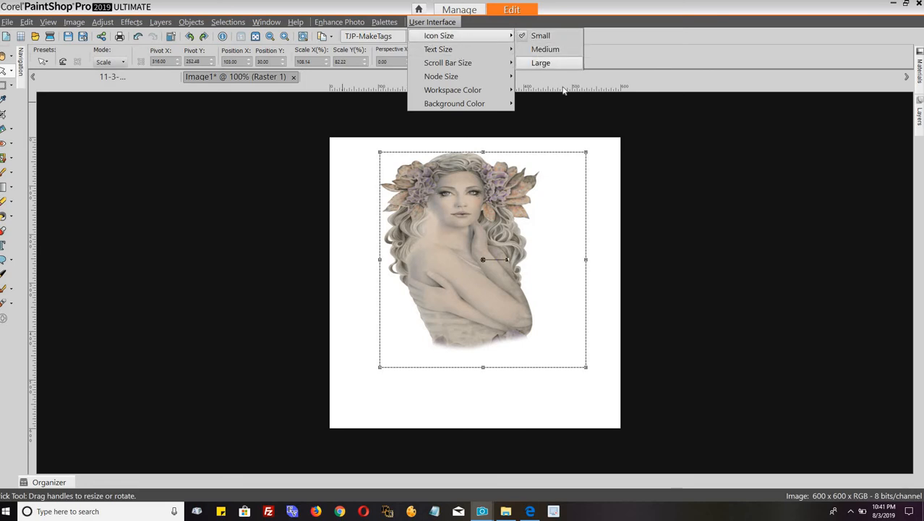
pyautogui.click(544, 62)
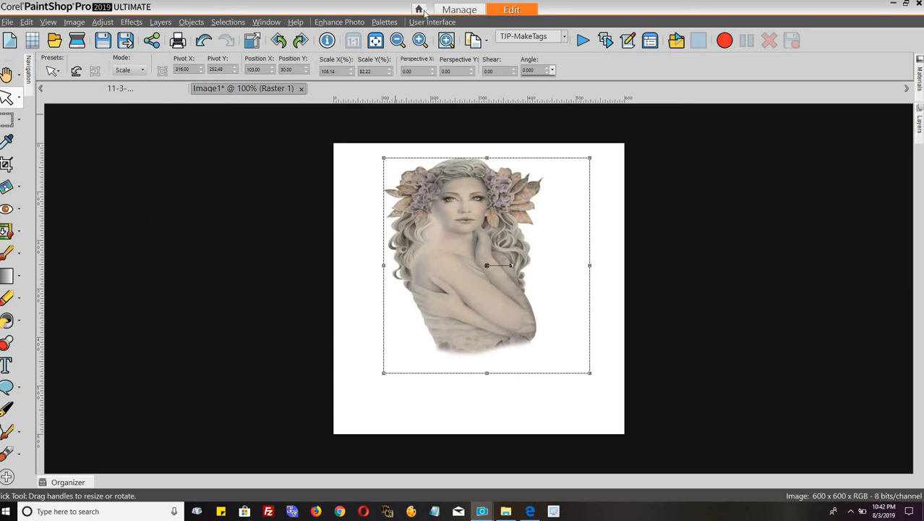
pyautogui.click(267, 23)
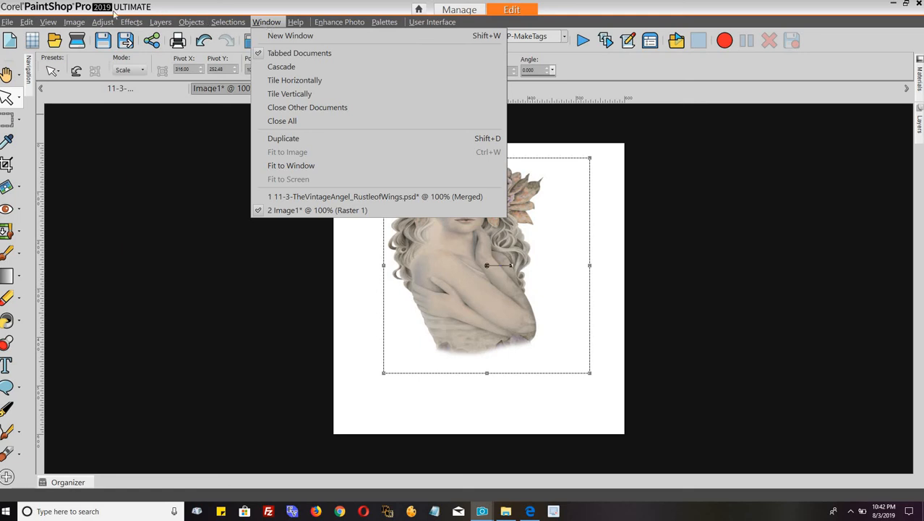
pyautogui.moveTo(132, 25)
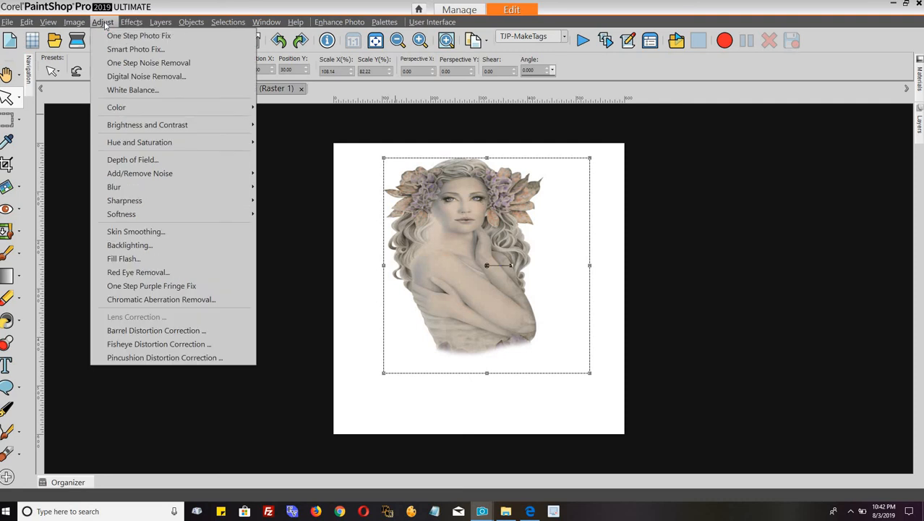
pyautogui.moveTo(77, 24)
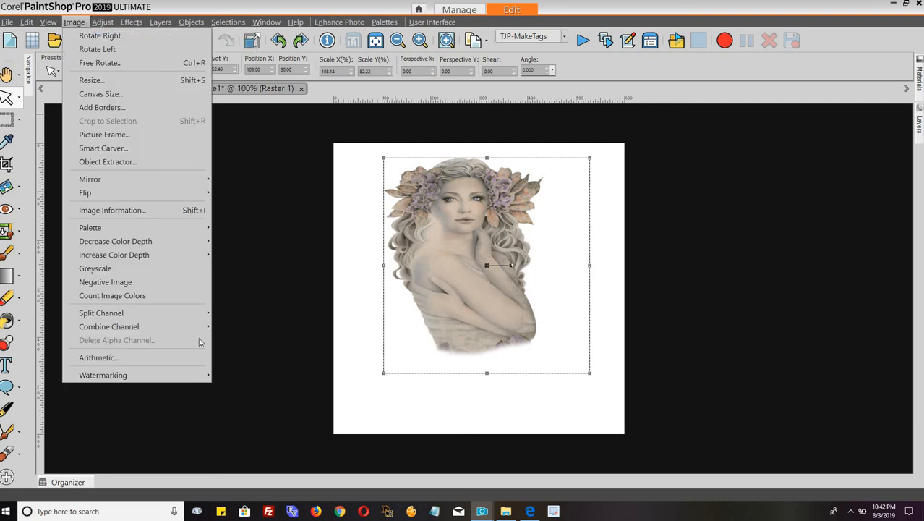
pyautogui.click(322, 222)
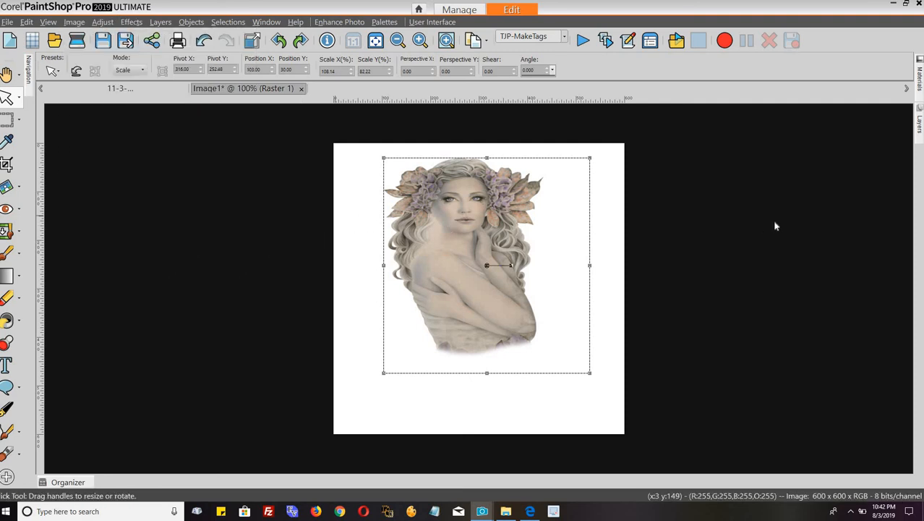